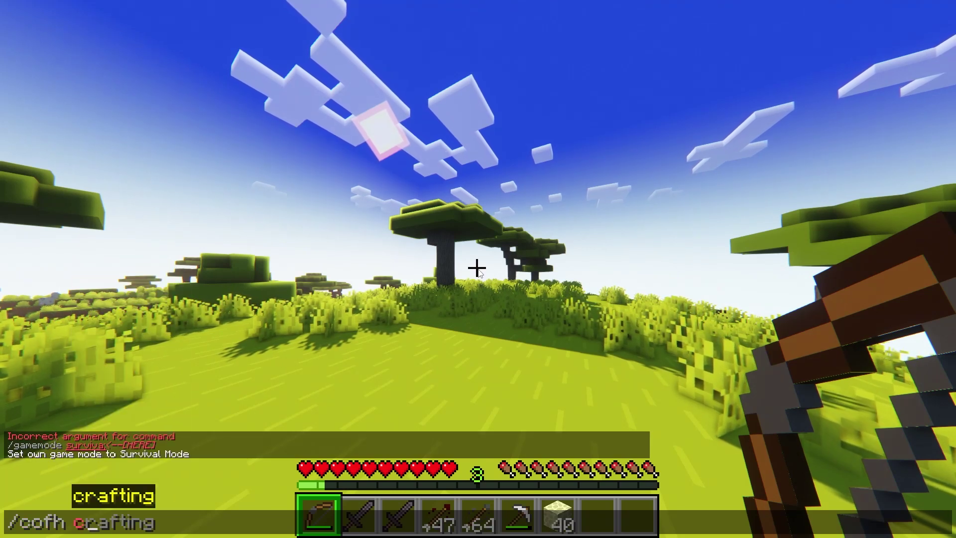
Step: Open a crafting grid with /cofh crafting, then the ender chest with /cofh enderchest
{"action": "key", "text": "Tab"}
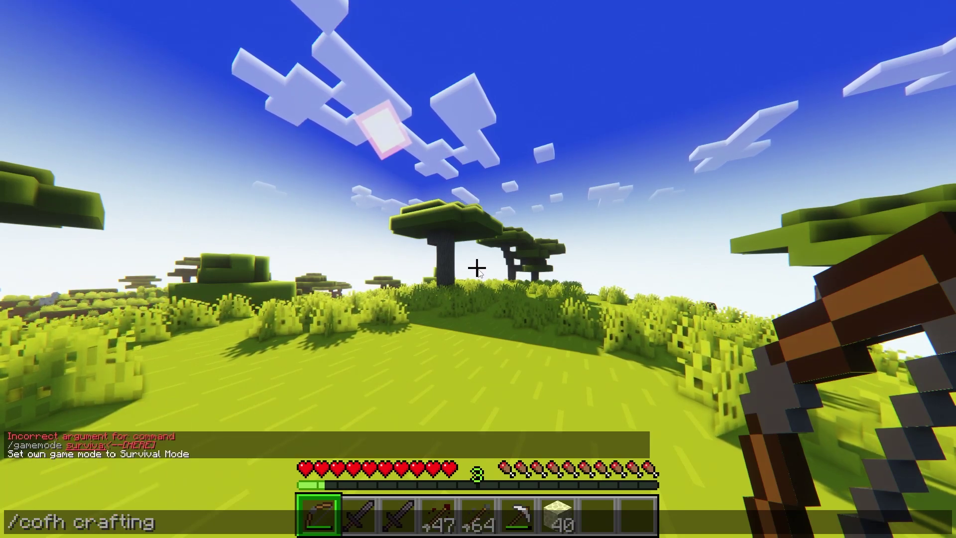
{"action": "key", "text": "Return"}
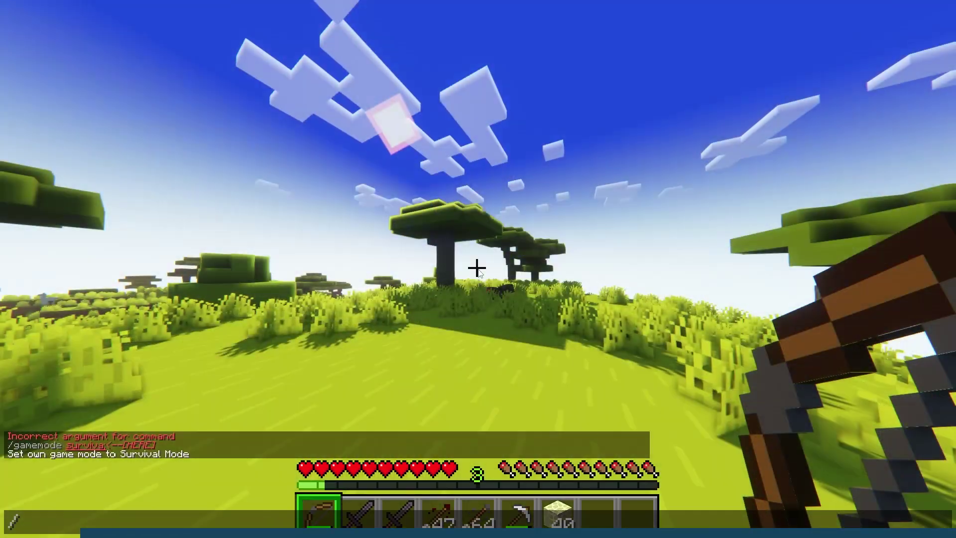
{"action": "type", "text": "/cofh enderche"}
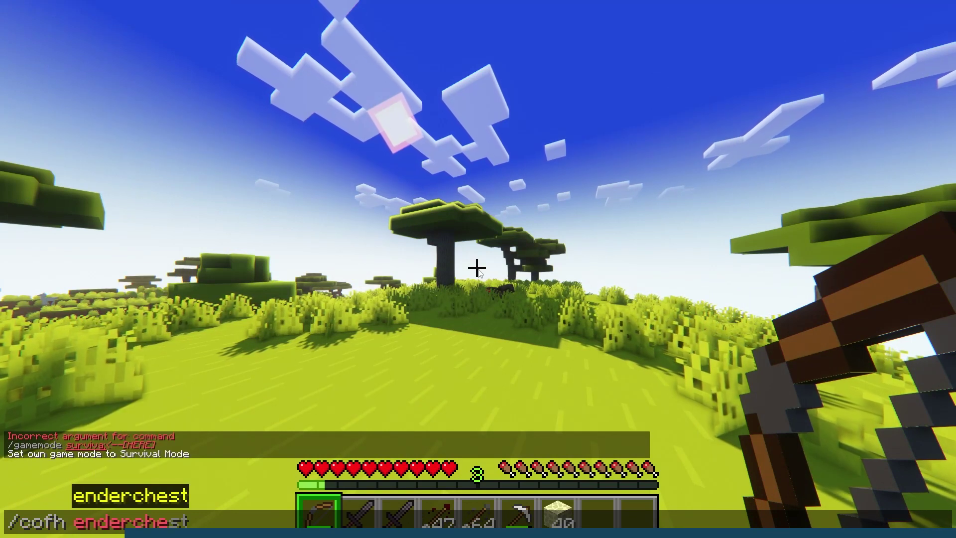
{"action": "key", "text": "Tab"}
{"action": "key", "text": "Return"}
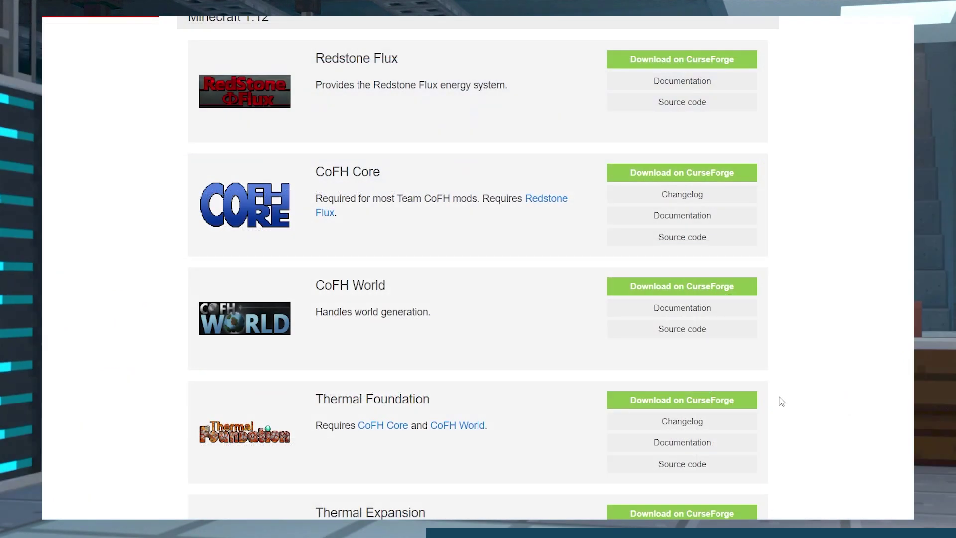
Step: Scroll the Team CoFH mod list to CoFH World and the Thermal Foundation, Expansion and Dynamics add-ons
{"action": "scroll", "coordinate": [782, 401], "scroll_direction": "down", "scroll_amount": 1}
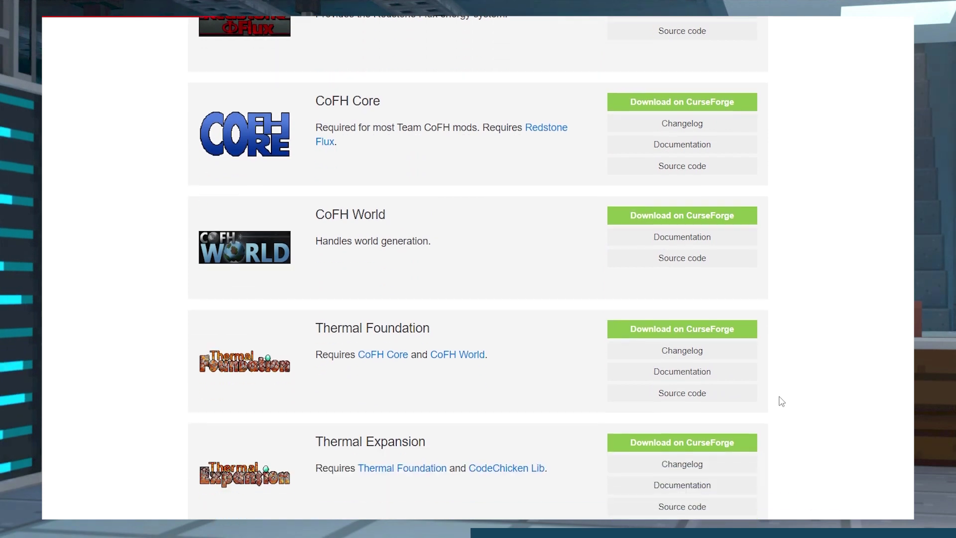
{"action": "scroll", "coordinate": [782, 401], "scroll_direction": "down", "scroll_amount": 1}
{"action": "scroll", "coordinate": [781, 401], "scroll_direction": "down", "scroll_amount": 2}
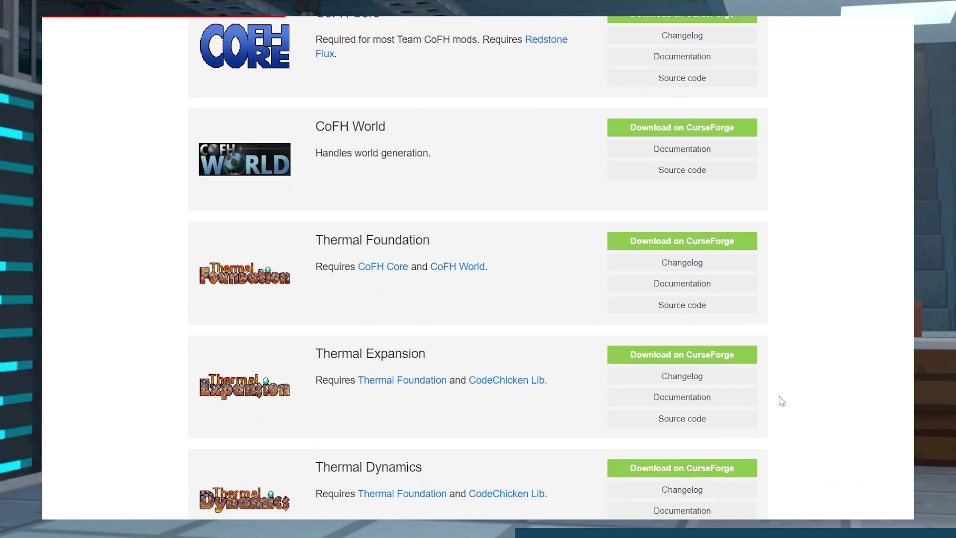
{"action": "scroll", "coordinate": [782, 401], "scroll_direction": "down", "scroll_amount": 4}
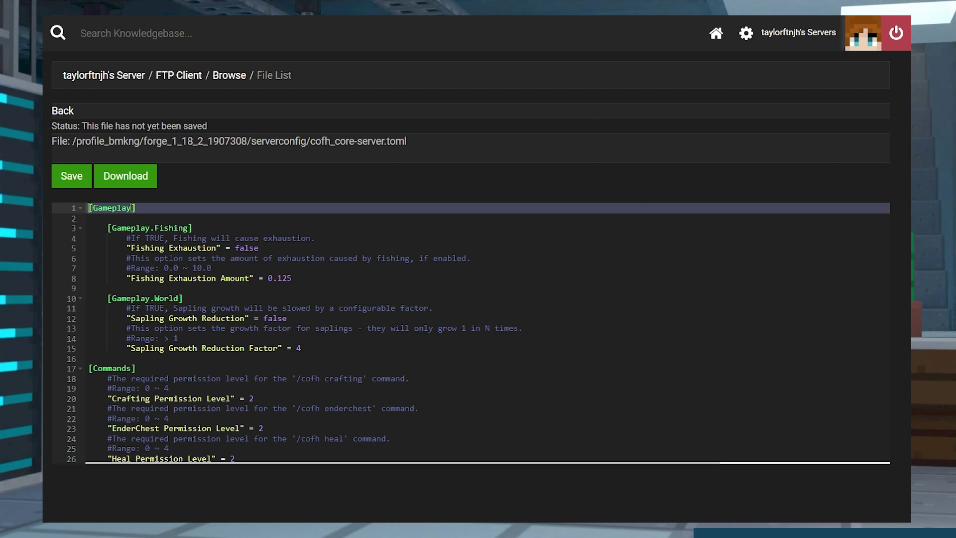
{"action": "scroll", "coordinate": [235, 382], "scroll_direction": "down", "scroll_amount": 5}
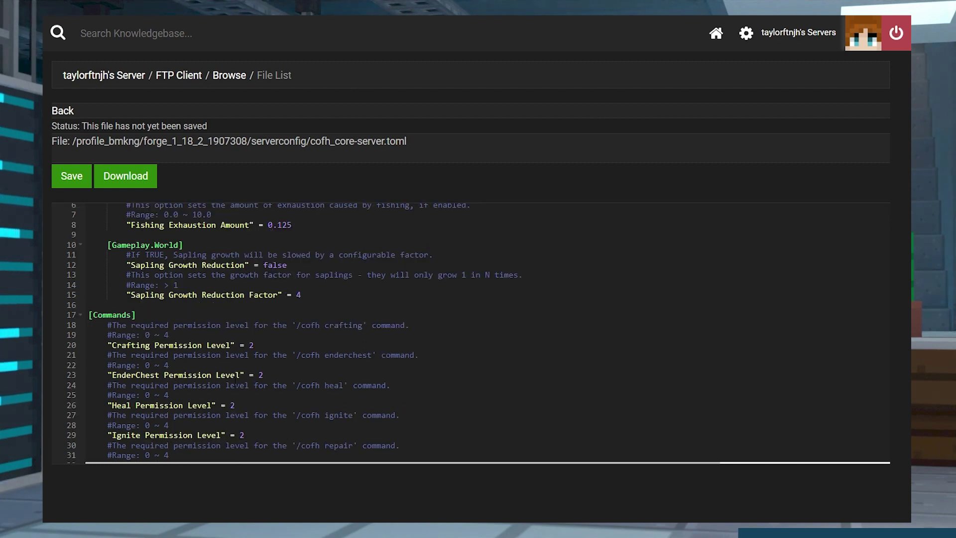
{"action": "scroll", "coordinate": [235, 382], "scroll_direction": "down", "scroll_amount": 1}
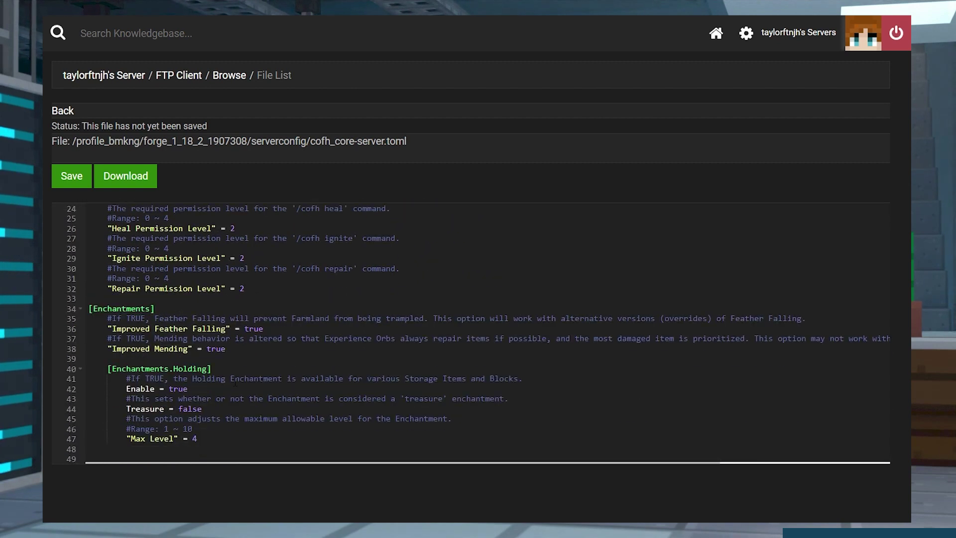
{"action": "scroll", "coordinate": [235, 381], "scroll_direction": "up", "scroll_amount": 6}
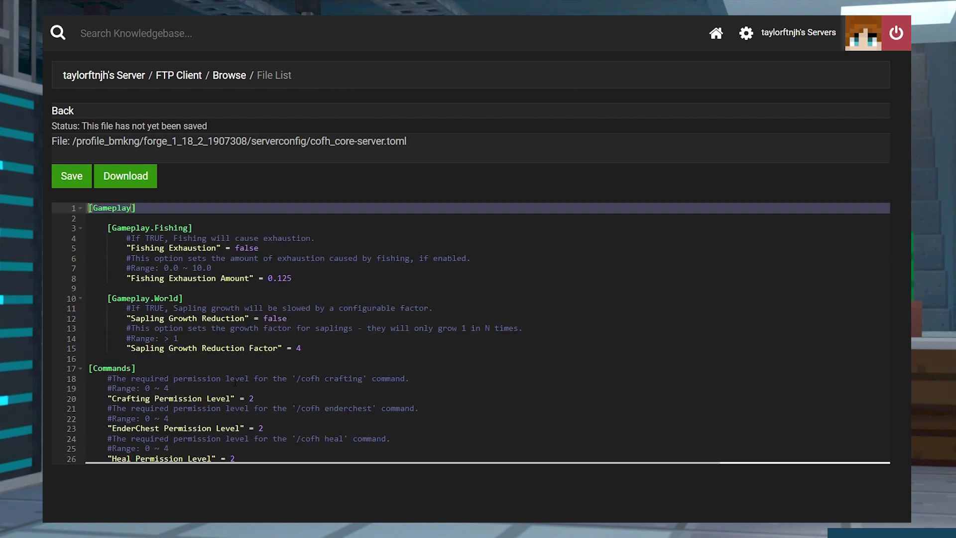
{"action": "left_click_drag", "start_coordinate": [309, 278], "coordinate": [126, 278]}
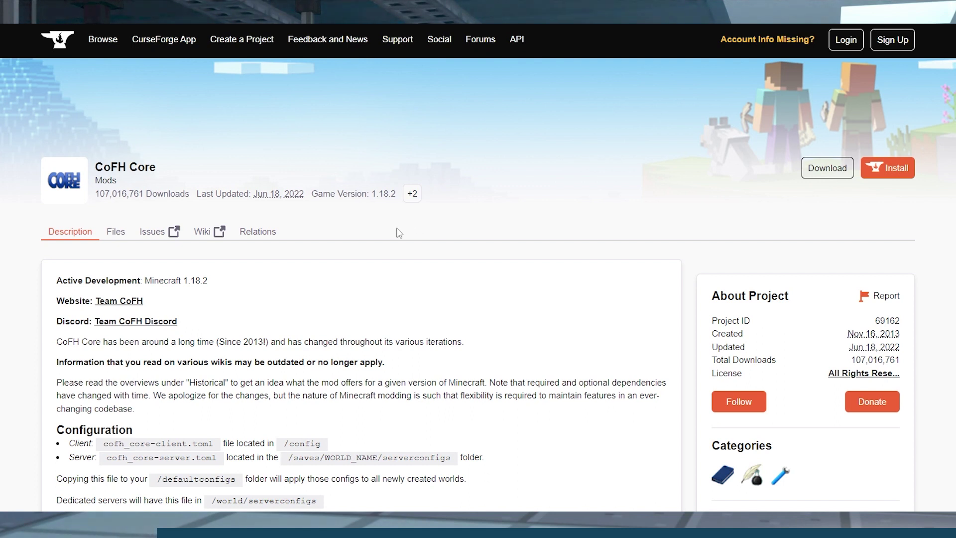
Step: Download cofh_core-1.18.2-1.6.4.21.jar from the Files list and drag it into the Minecraft mods folder
{"action": "left_click", "coordinate": [112, 236]}
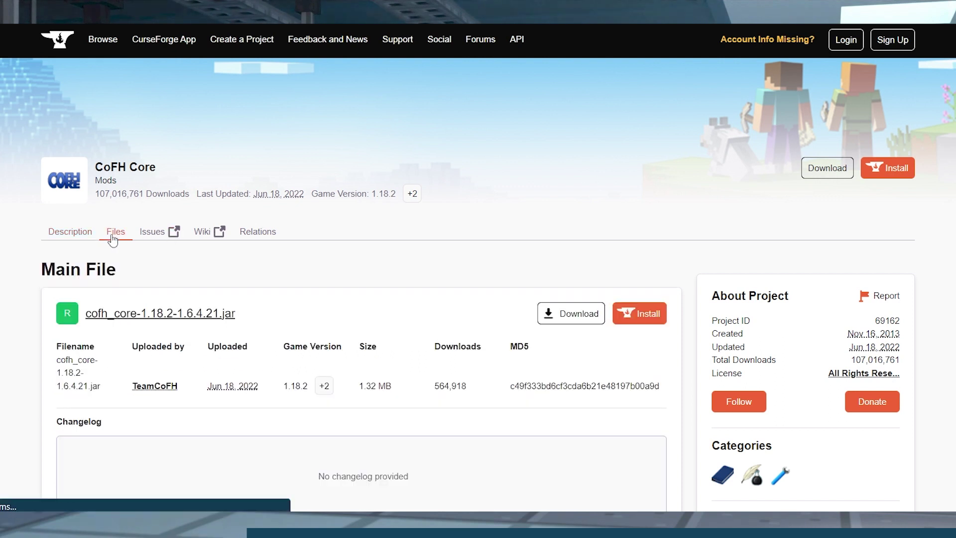
{"action": "scroll", "coordinate": [391, 235], "scroll_direction": "down", "scroll_amount": 7}
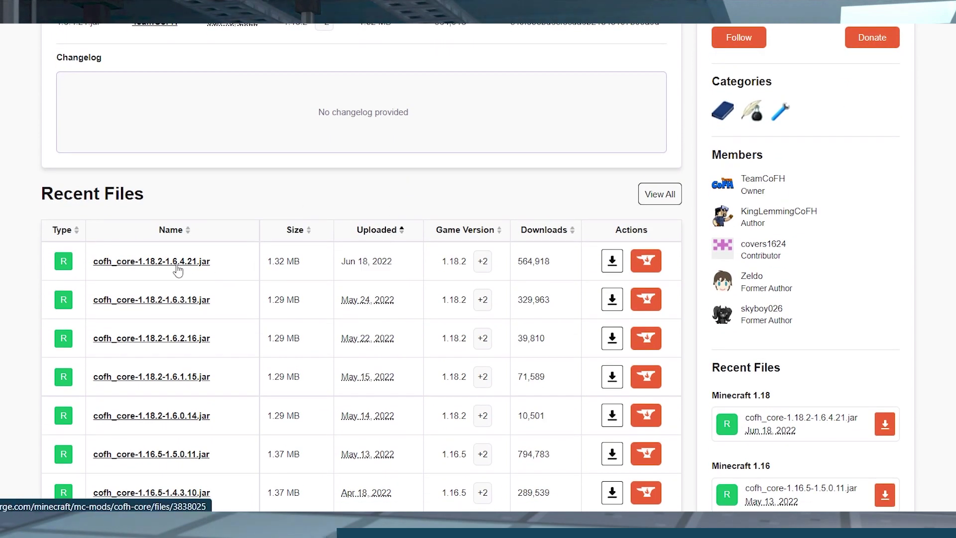
{"action": "left_click", "coordinate": [168, 264]}
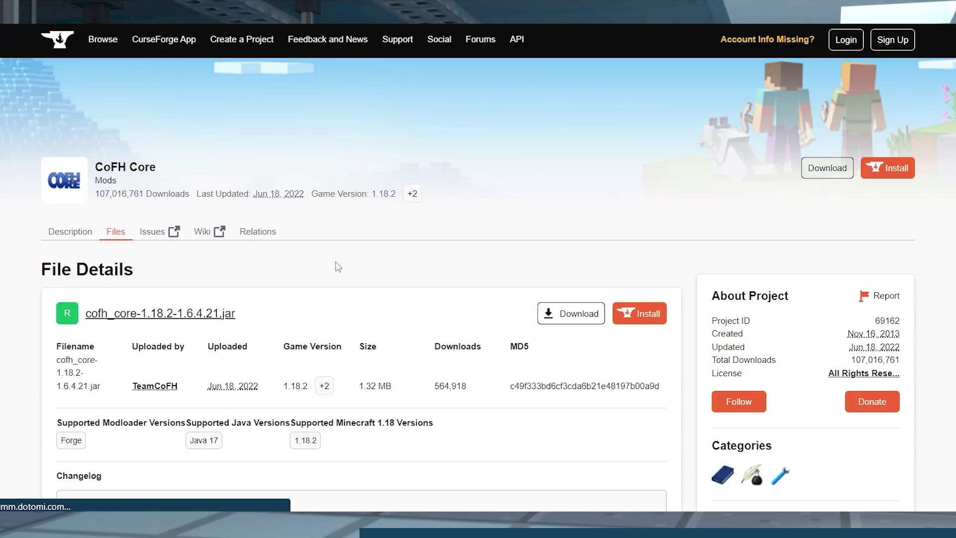
{"action": "left_click", "coordinate": [572, 314]}
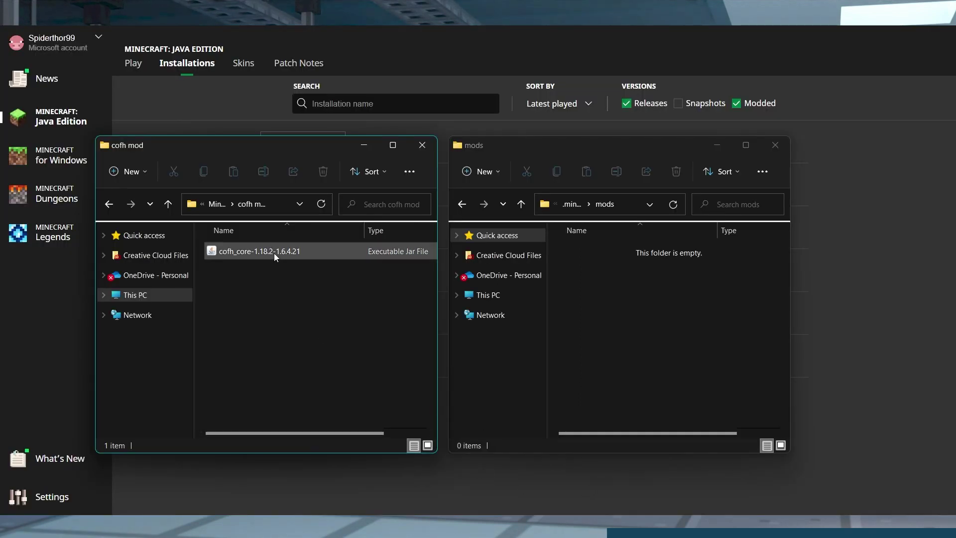
{"action": "left_click_drag", "start_coordinate": [274, 252], "coordinate": [640, 293]}
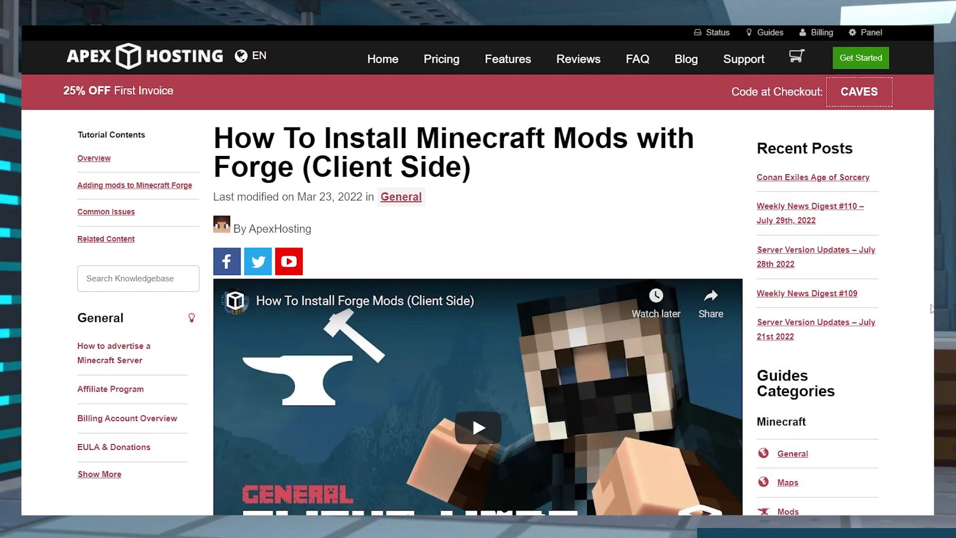
Step: Scroll the client-side Forge guide down to its 'Adding mods to Minecraft Forge' section
{"action": "scroll", "coordinate": [909, 283], "scroll_direction": "down", "scroll_amount": 5}
{"action": "scroll", "coordinate": [932, 308], "scroll_direction": "down", "scroll_amount": 6}
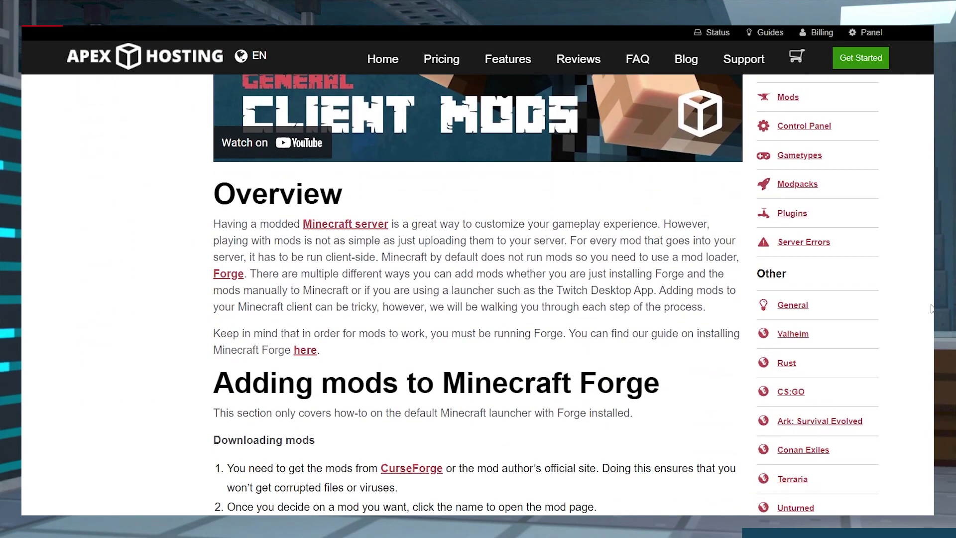
{"action": "scroll", "coordinate": [931, 309], "scroll_direction": "down", "scroll_amount": 5}
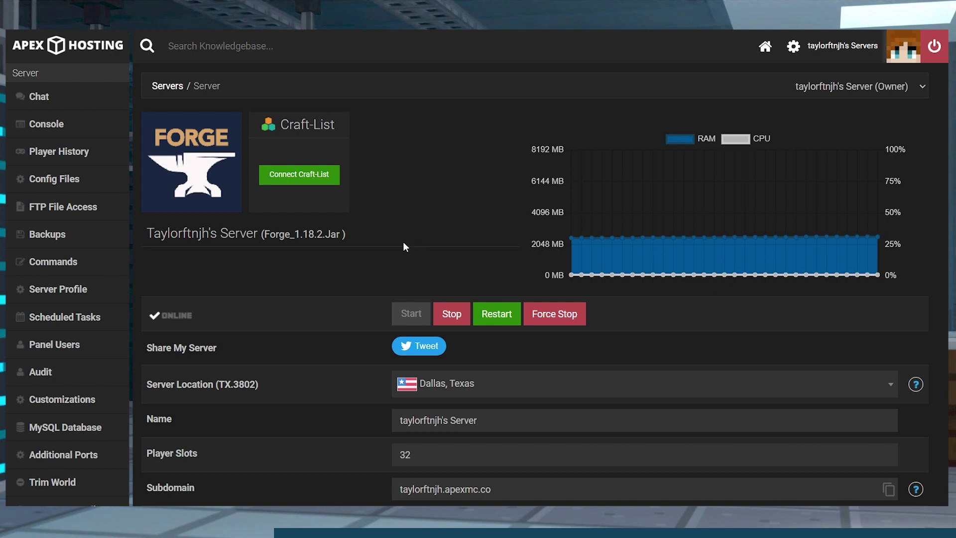
Step: Upload cofh_core-1.18.2-1.6.4.21.jar into the server's /mods folder, confirm 1/1 uploaded, and go back
{"action": "left_click", "coordinate": [126, 211]}
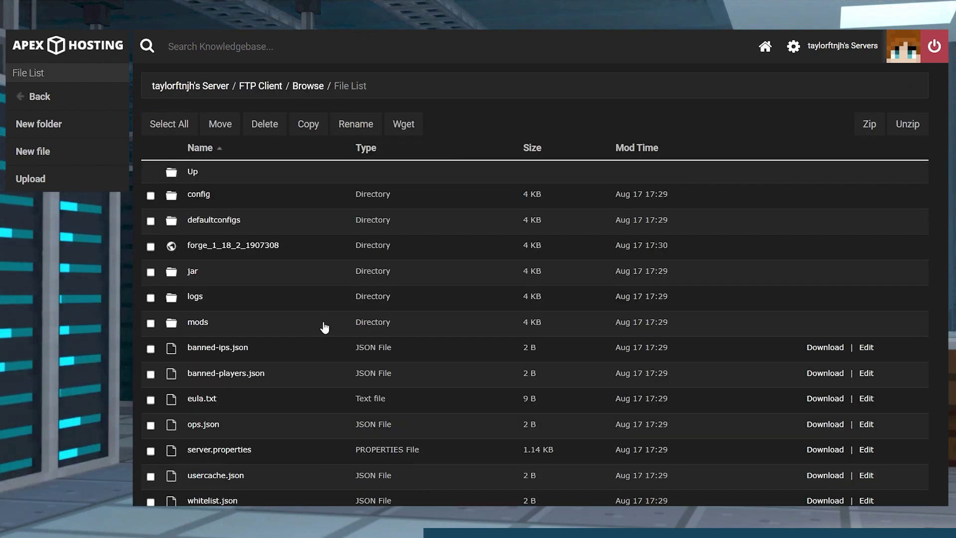
{"action": "left_click", "coordinate": [198, 324]}
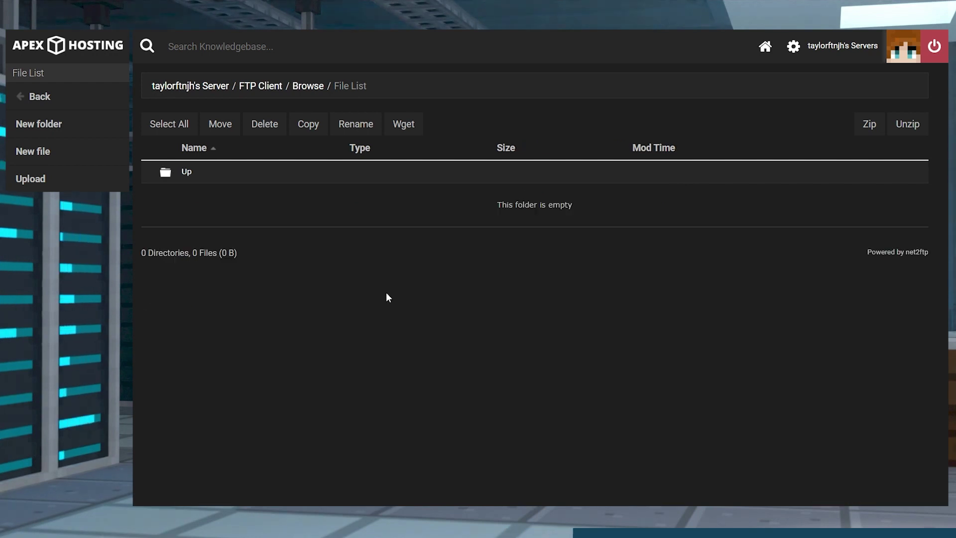
{"action": "left_click", "coordinate": [30, 179]}
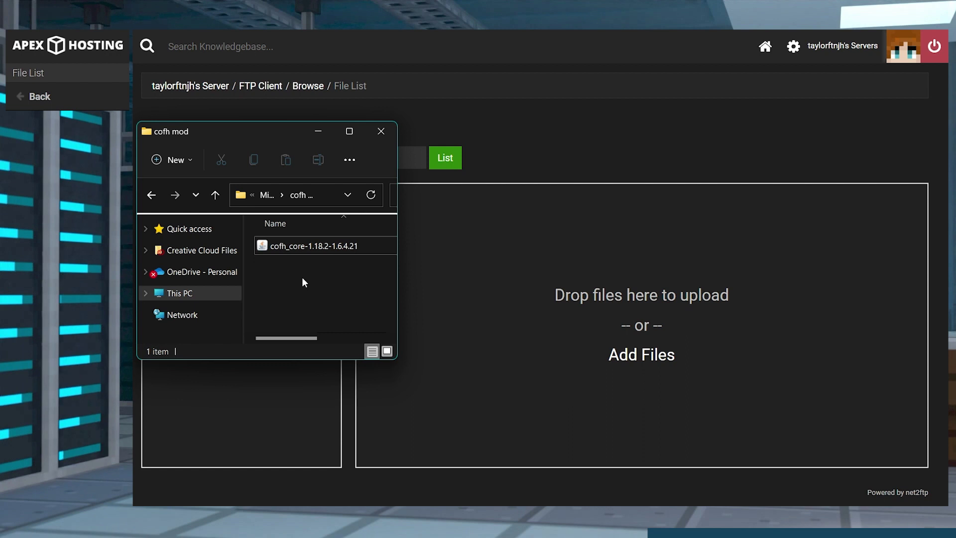
{"action": "left_click_drag", "start_coordinate": [278, 246], "coordinate": [563, 286]}
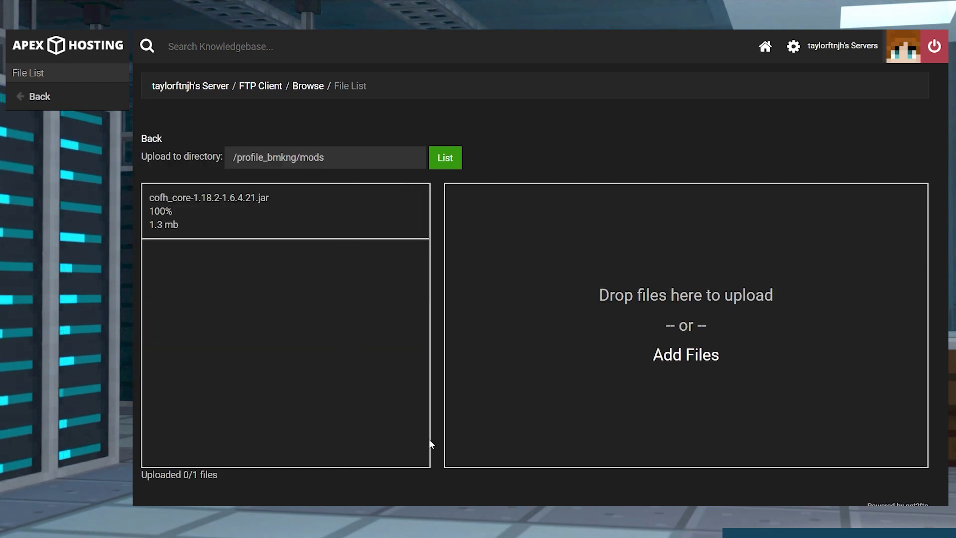
{"action": "left_click_drag", "start_coordinate": [237, 474], "coordinate": [140, 474]}
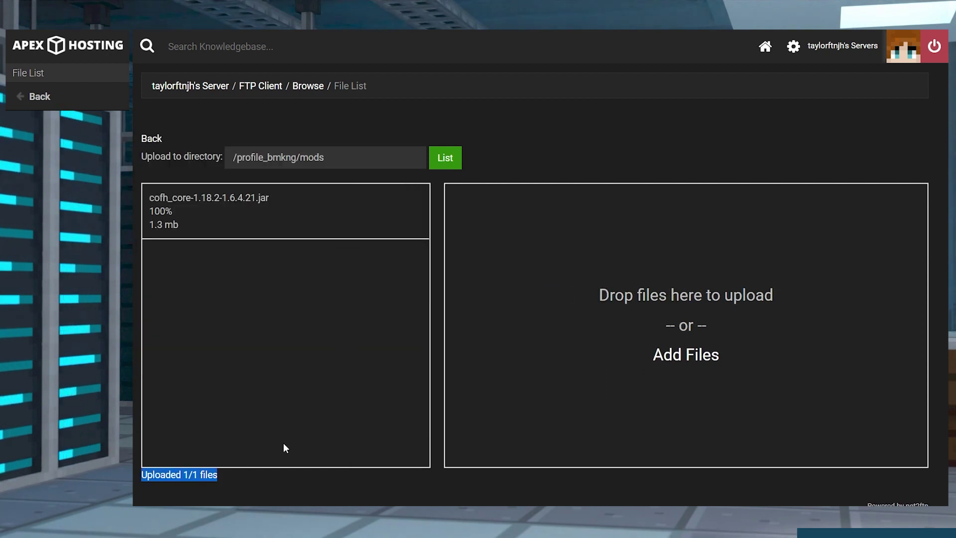
{"action": "left_click", "coordinate": [191, 85]}
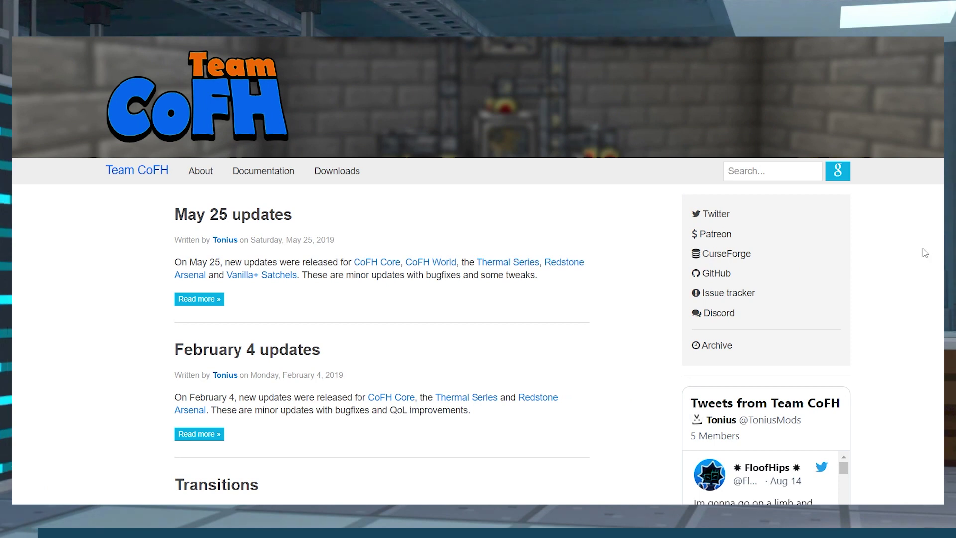
Step: Browse pages 2 and 3 of the Team CoFH blog posts
{"action": "scroll", "coordinate": [923, 248], "scroll_direction": "down", "scroll_amount": 5}
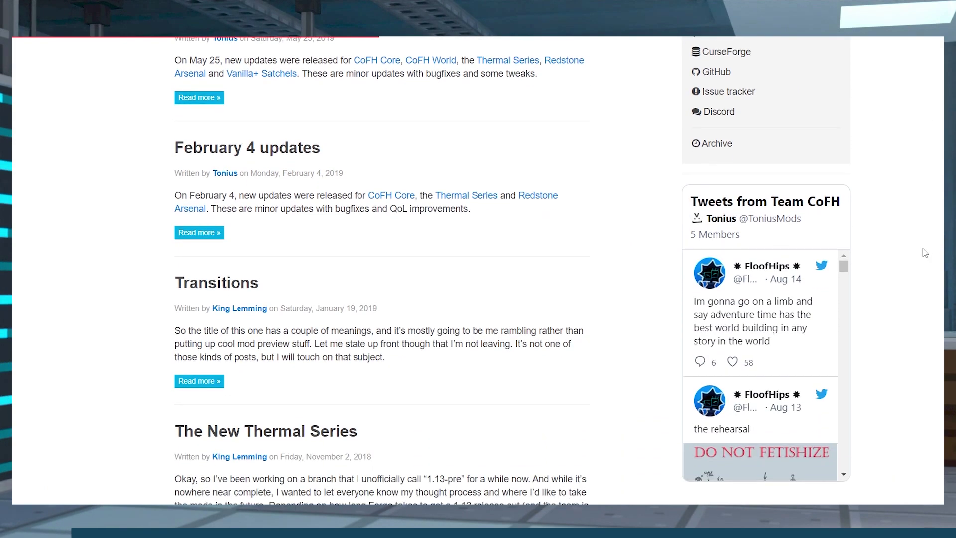
{"action": "scroll", "coordinate": [923, 248], "scroll_direction": "down", "scroll_amount": 5}
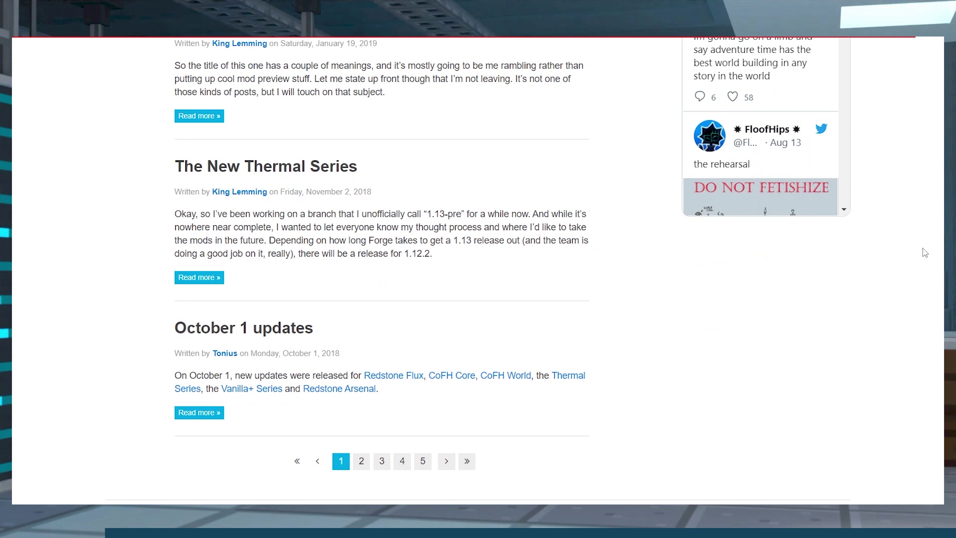
{"action": "left_click", "coordinate": [362, 429]}
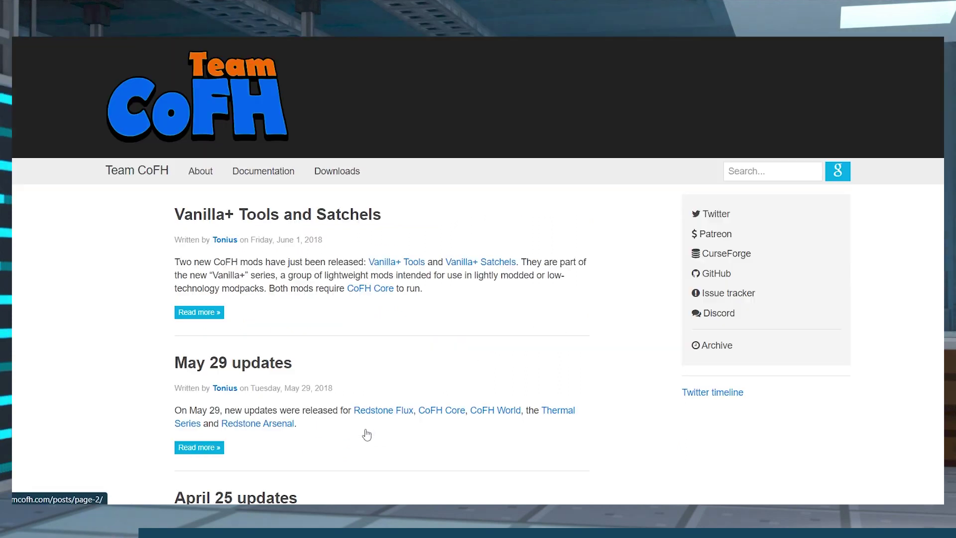
{"action": "scroll", "coordinate": [478, 268], "scroll_direction": "down", "scroll_amount": 4}
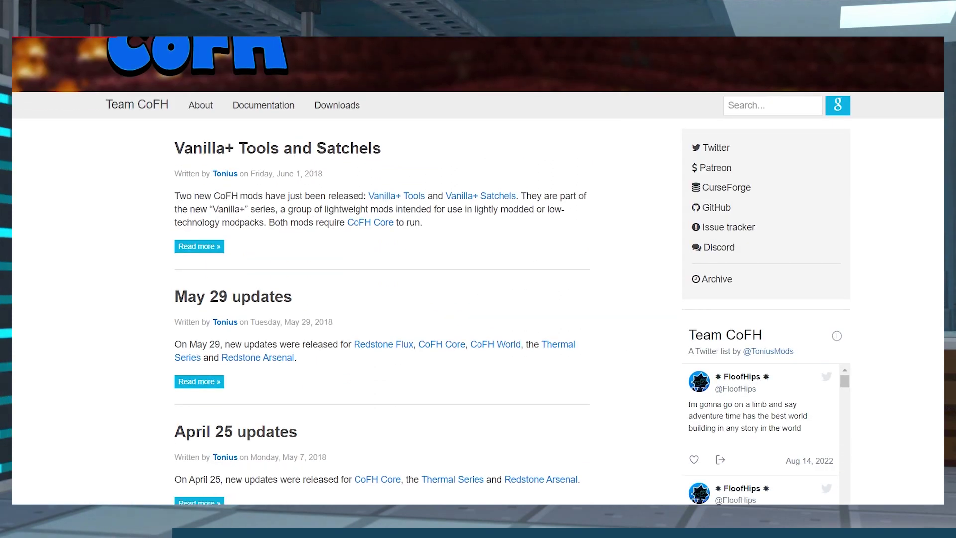
{"action": "scroll", "coordinate": [478, 269], "scroll_direction": "down", "scroll_amount": 5}
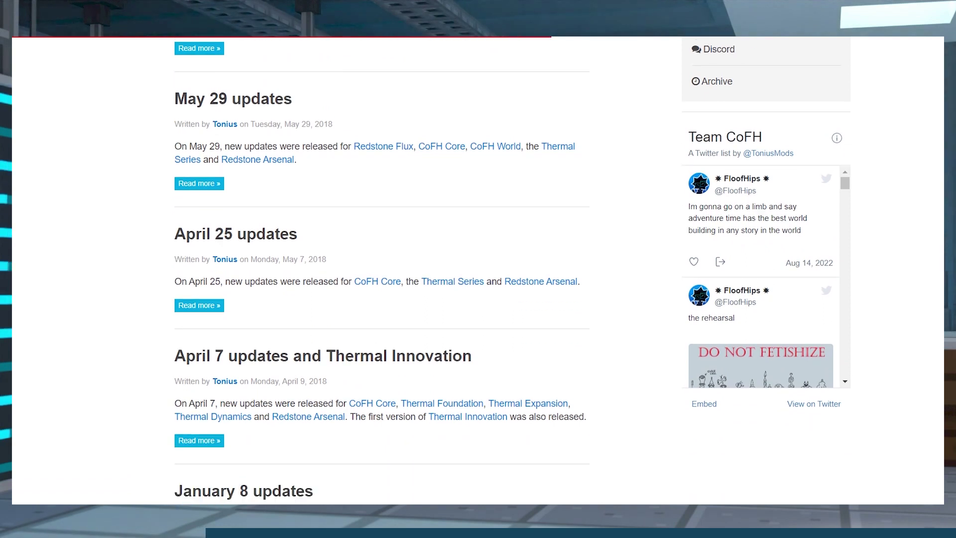
{"action": "scroll", "coordinate": [451, 417], "scroll_direction": "down", "scroll_amount": 1}
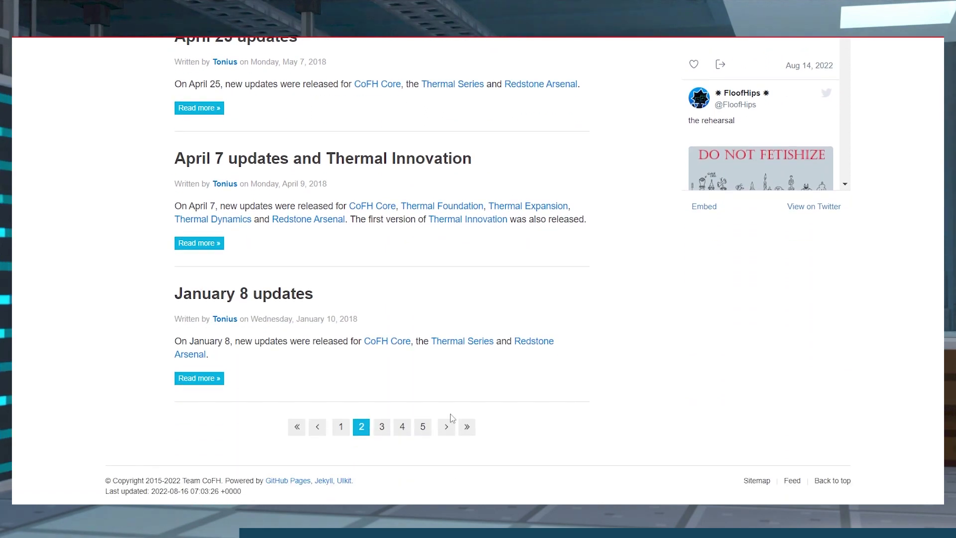
{"action": "left_click", "coordinate": [382, 428]}
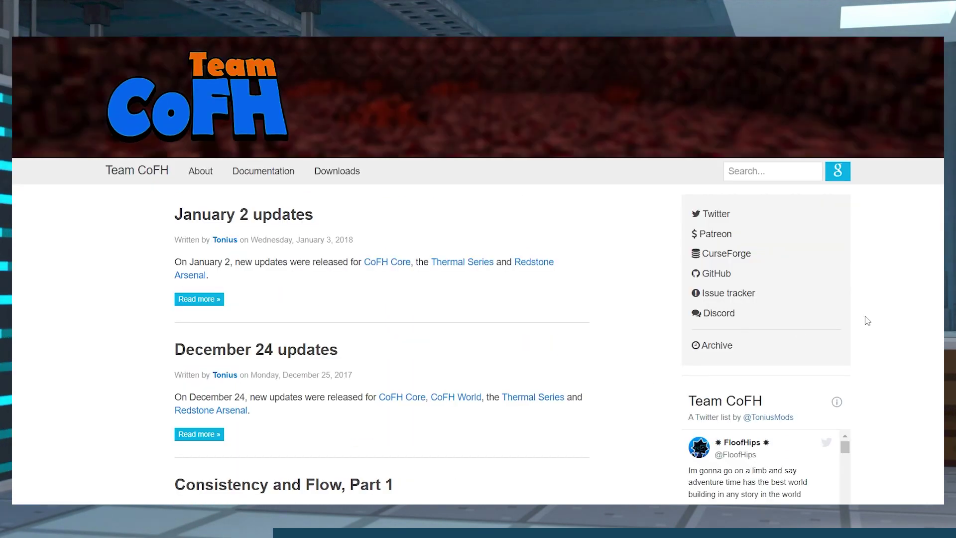
{"action": "scroll", "coordinate": [867, 321], "scroll_direction": "down", "scroll_amount": 8}
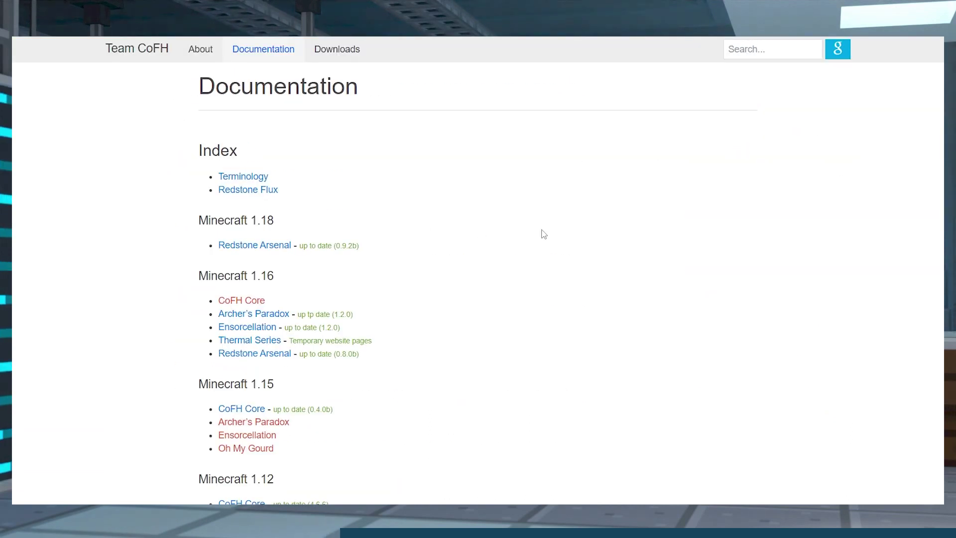
Step: Highlight the list of /cofh commands on the CoFH Core mod page
{"action": "scroll", "coordinate": [545, 233], "scroll_direction": "down", "scroll_amount": 5}
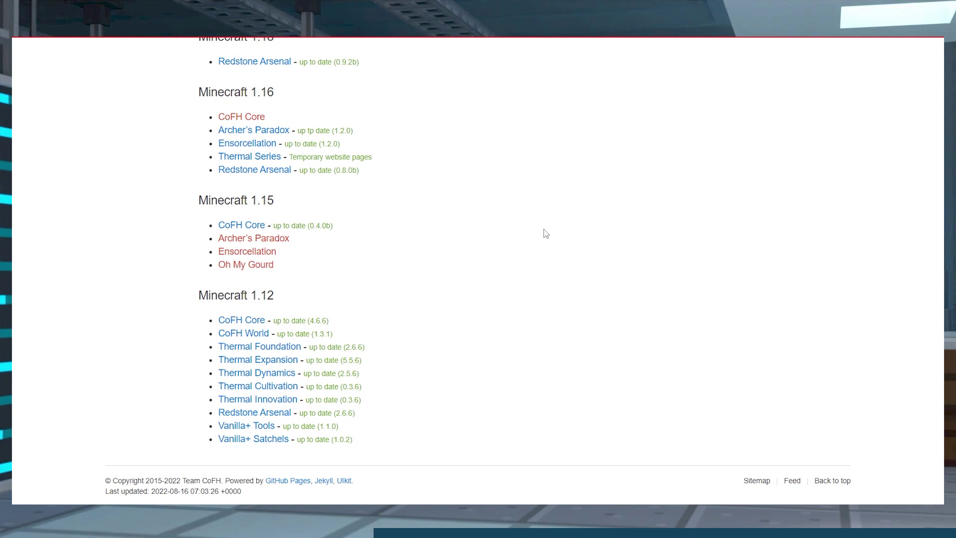
{"action": "scroll", "coordinate": [546, 233], "scroll_direction": "up", "scroll_amount": 6}
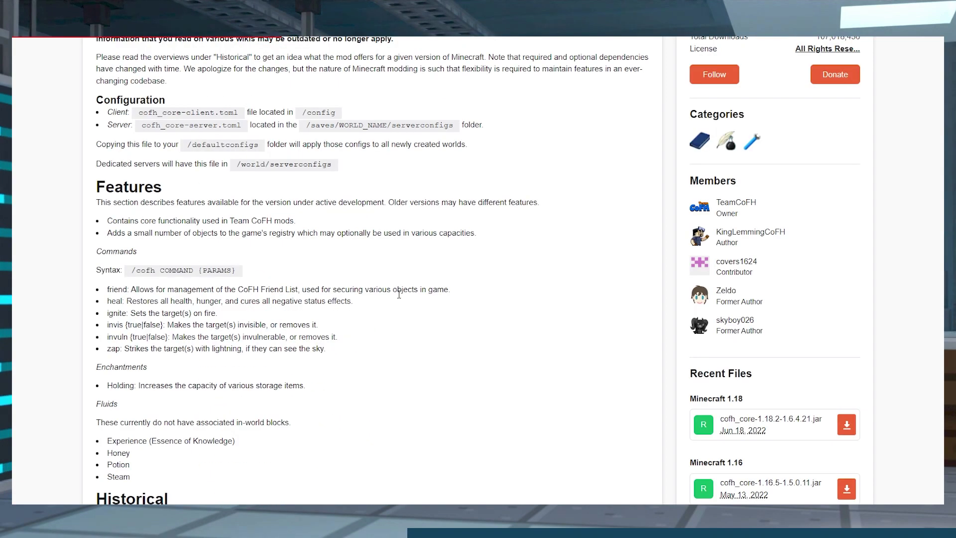
{"action": "scroll", "coordinate": [352, 343], "scroll_direction": "down", "scroll_amount": 2}
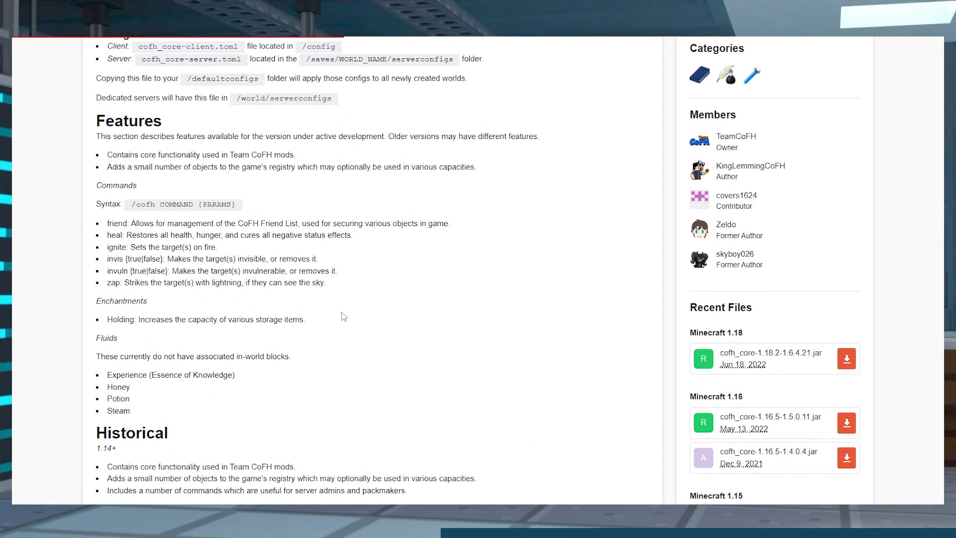
{"action": "left_click_drag", "start_coordinate": [352, 308], "coordinate": [69, 217]}
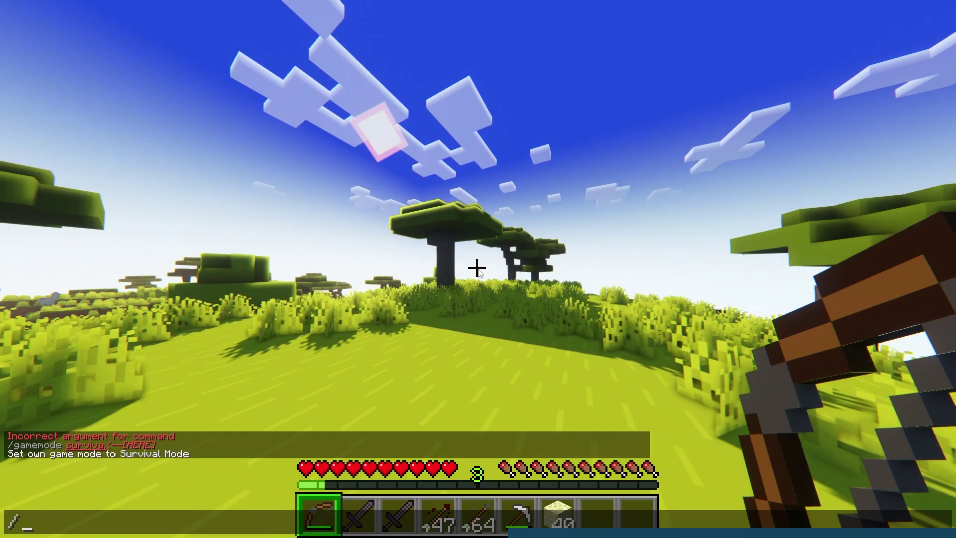
Step: Run /cofh crafting to bring up a crafting grid, close it, then run /cofh enderchest
{"action": "type", "text": "cofh crafti"}
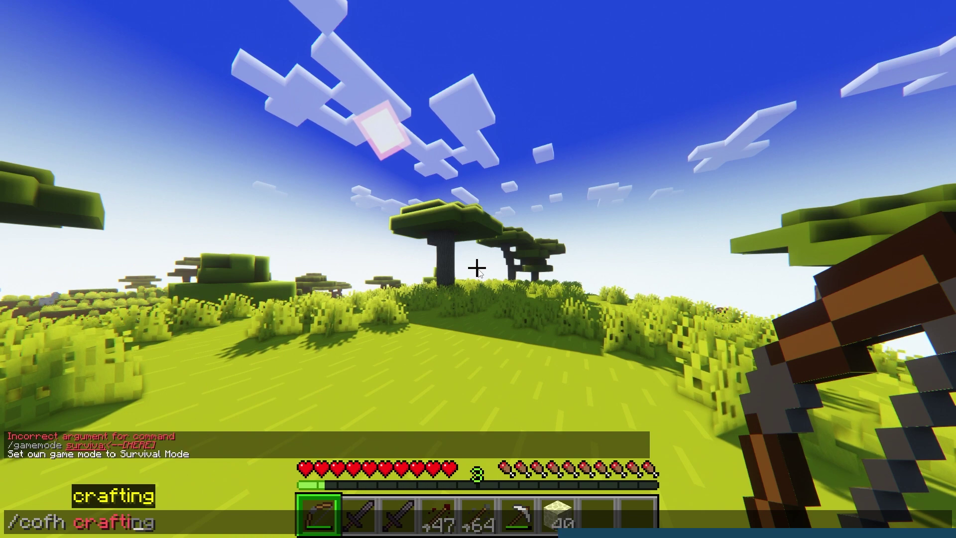
{"action": "key", "text": "Tab"}
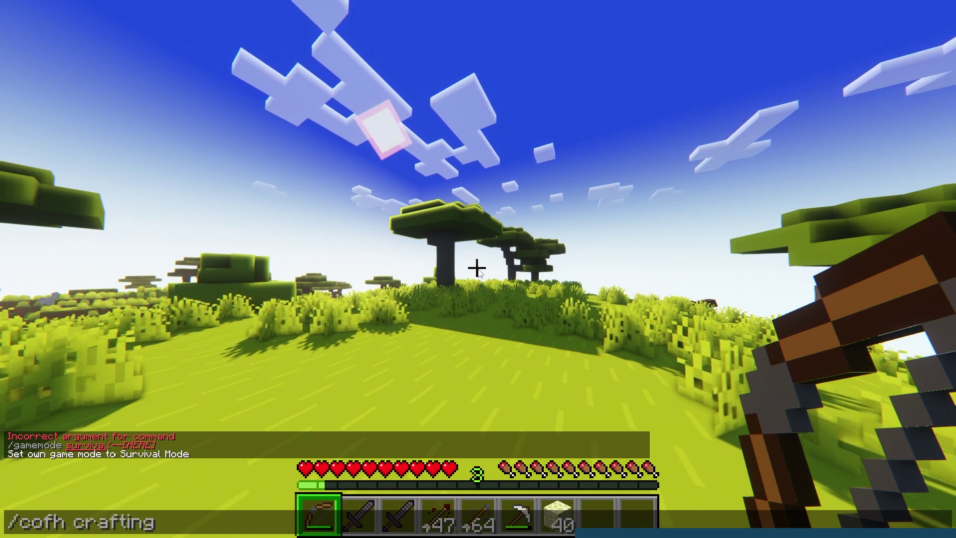
{"action": "key", "text": "Return"}
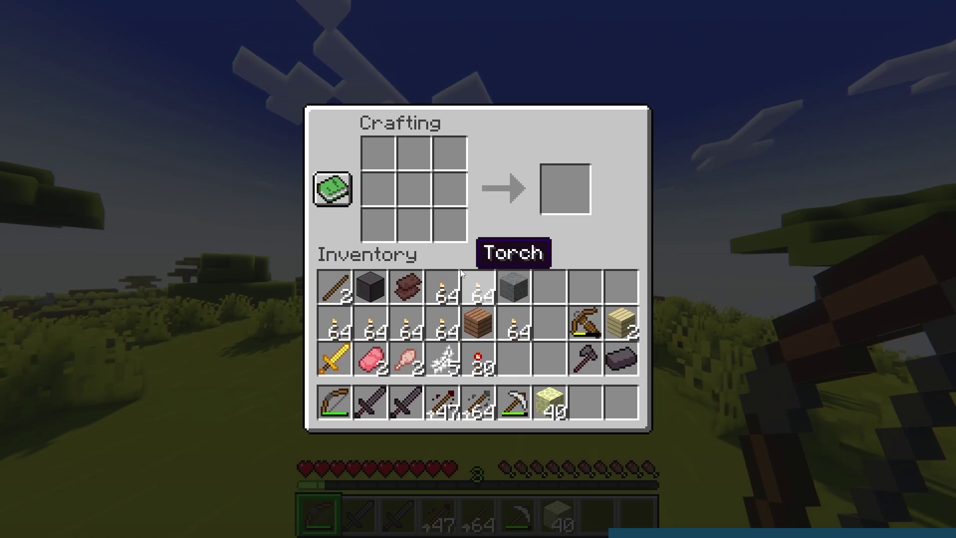
{"action": "key", "text": "Escape"}
{"action": "key", "text": "slash"}
{"action": "type", "text": "cofh enderchest"}
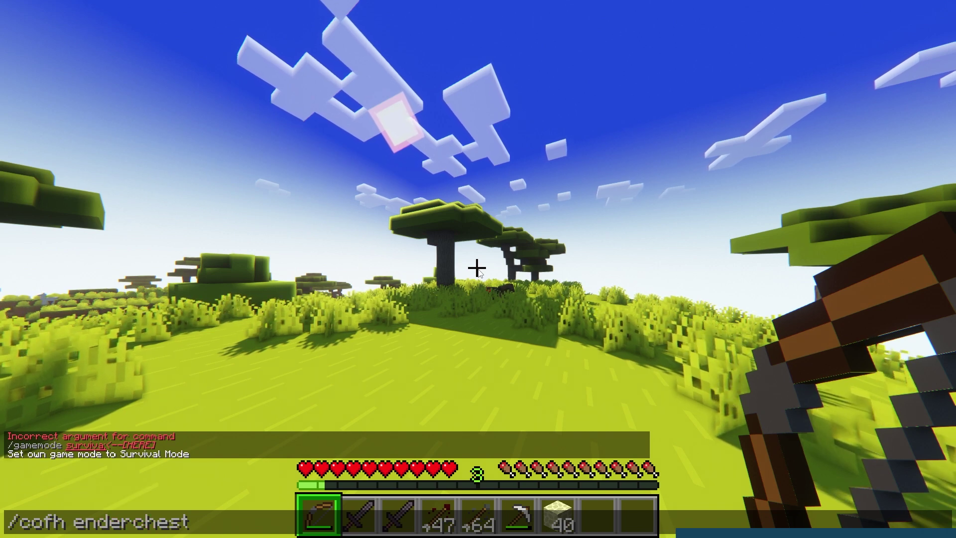
{"action": "key", "text": "Return"}
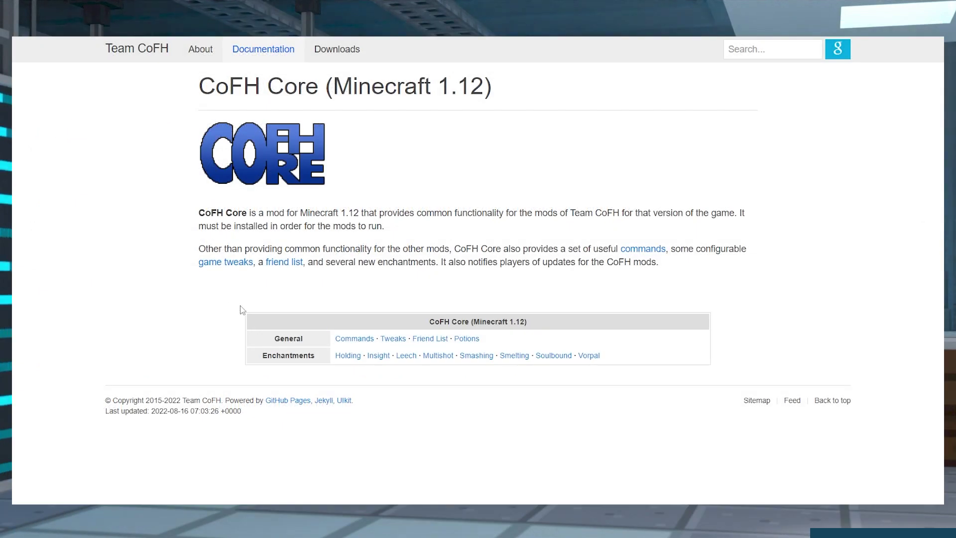
Step: Open the Commands page from the General row of the CoFH Core 1.12 documentation
{"action": "left_click", "coordinate": [355, 339]}
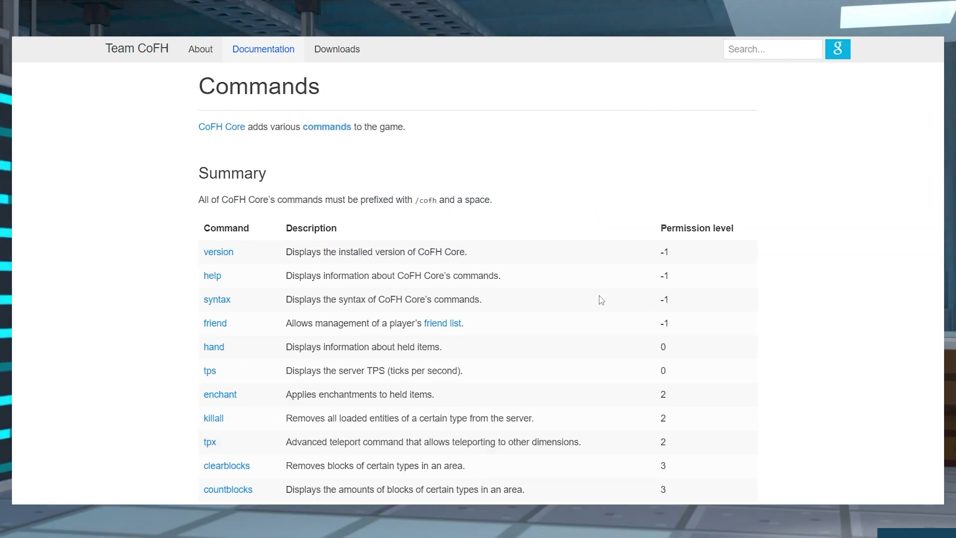
{"action": "scroll", "coordinate": [855, 267], "scroll_direction": "down", "scroll_amount": 4}
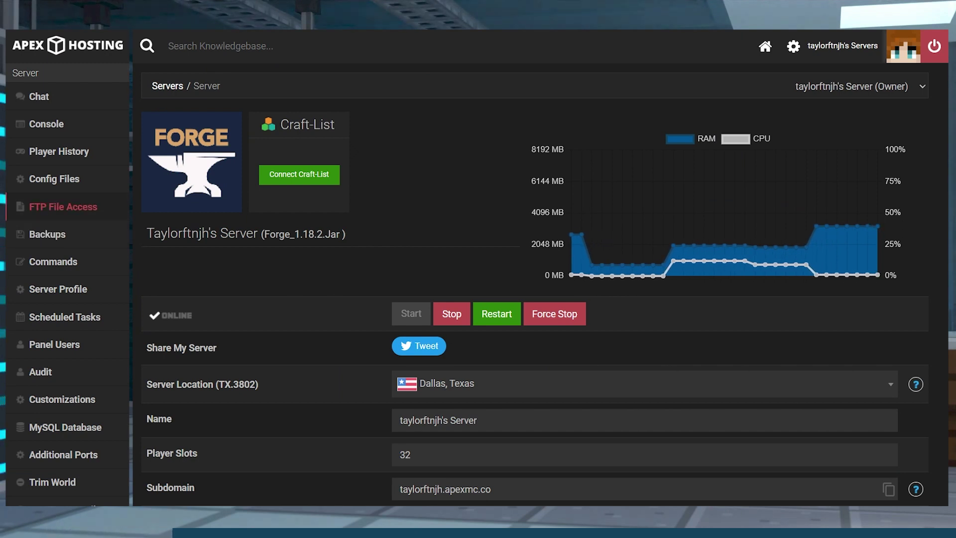
Step: Browse FTP File Access to forge_1_18_2_1907308/serverconfig
{"action": "left_click", "coordinate": [63, 207]}
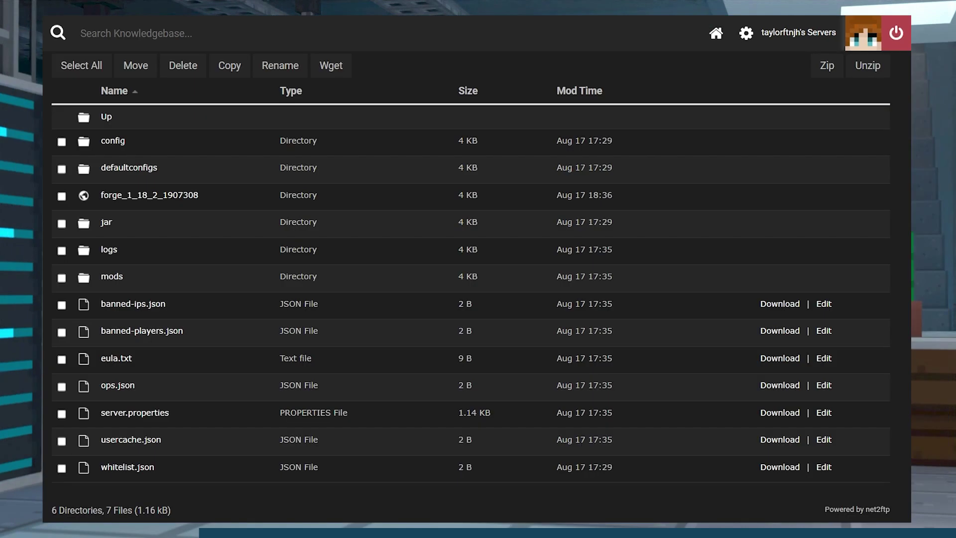
{"action": "left_click", "coordinate": [149, 195]}
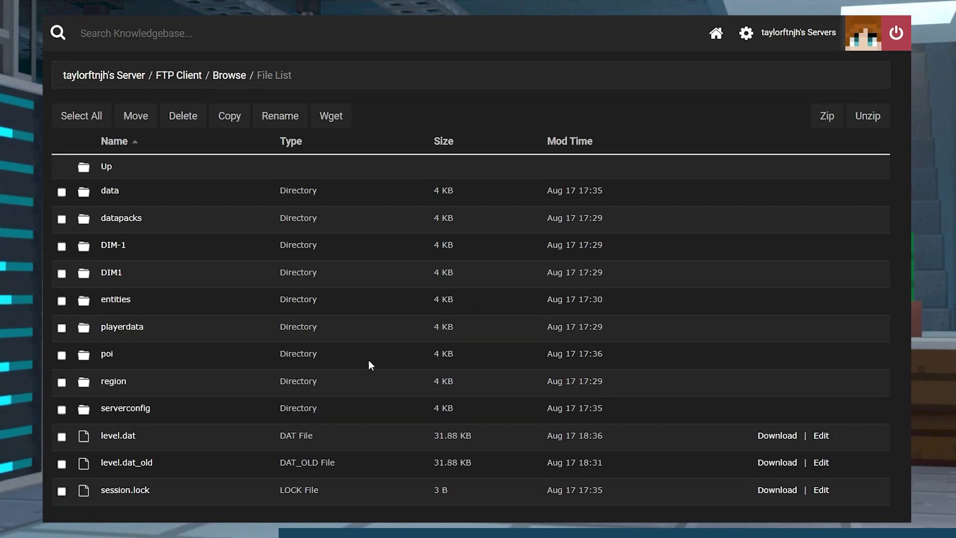
{"action": "left_click", "coordinate": [143, 413]}
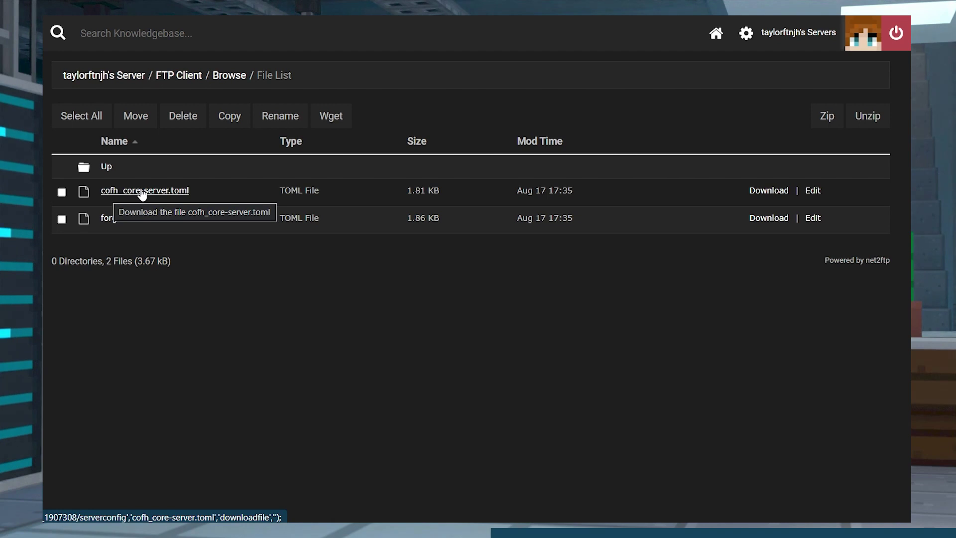
Step: Edit cofh_core-server.toml and select the Fishing Exhaustion Amount setting on line 8
{"action": "left_click", "coordinate": [810, 193]}
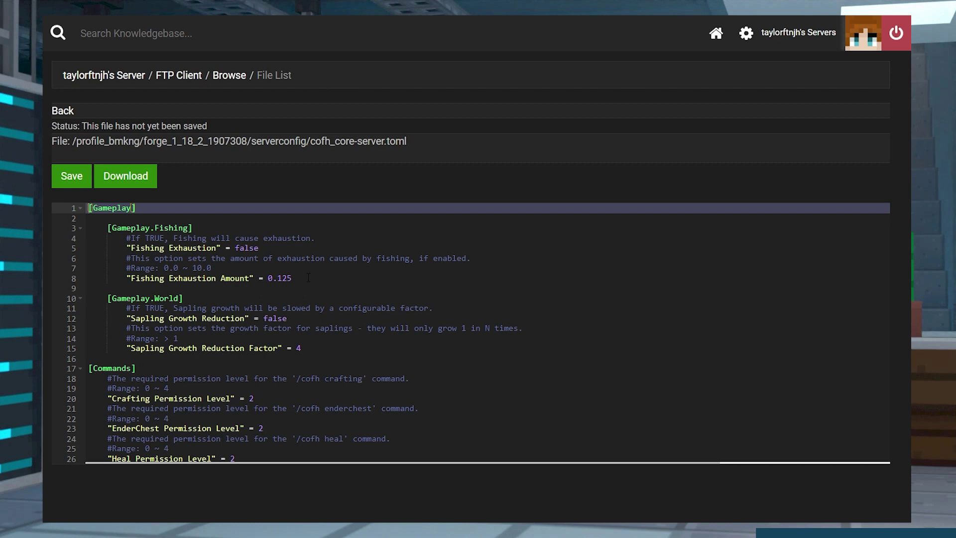
{"action": "left_click_drag", "start_coordinate": [309, 277], "coordinate": [126, 278]}
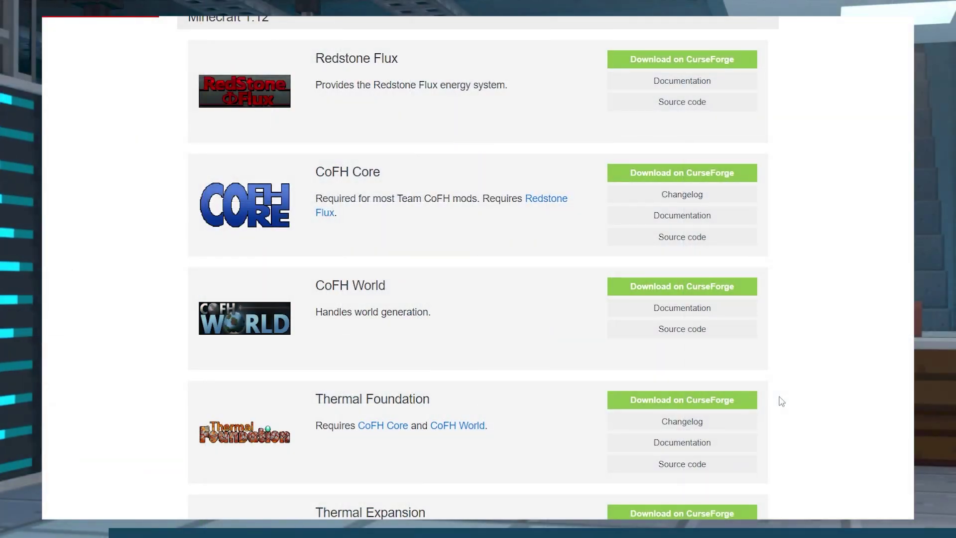
Step: Scroll the Team CoFH mods page past Thermal, Redstone Arsenal and Vanilla+ to the Minecraft 1.11 section
{"action": "scroll", "coordinate": [781, 401], "scroll_direction": "down", "scroll_amount": 2}
{"action": "scroll", "coordinate": [781, 402], "scroll_direction": "down", "scroll_amount": 2}
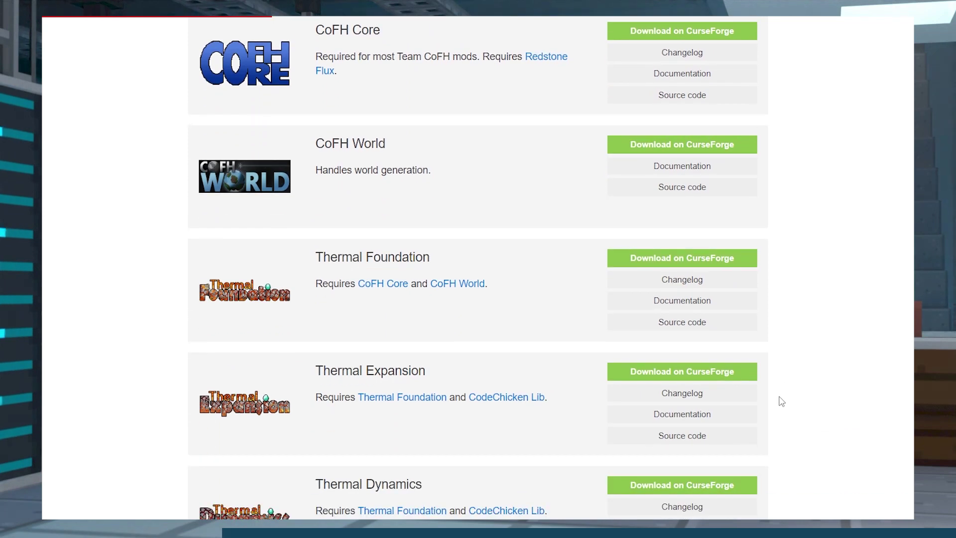
{"action": "scroll", "coordinate": [781, 402], "scroll_direction": "down", "scroll_amount": 2}
{"action": "scroll", "coordinate": [781, 401], "scroll_direction": "down", "scroll_amount": 2}
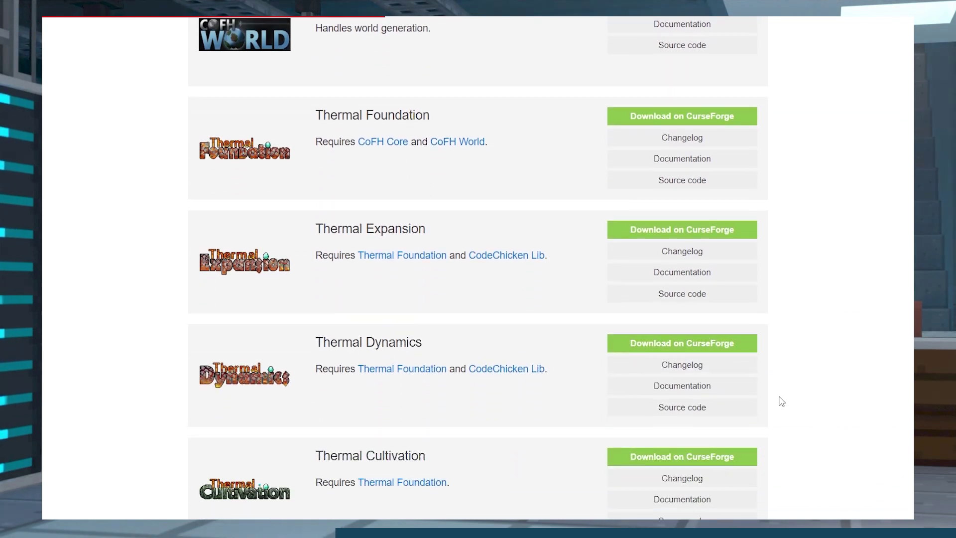
{"action": "scroll", "coordinate": [781, 402], "scroll_direction": "down", "scroll_amount": 2}
{"action": "scroll", "coordinate": [781, 401], "scroll_direction": "down", "scroll_amount": 2}
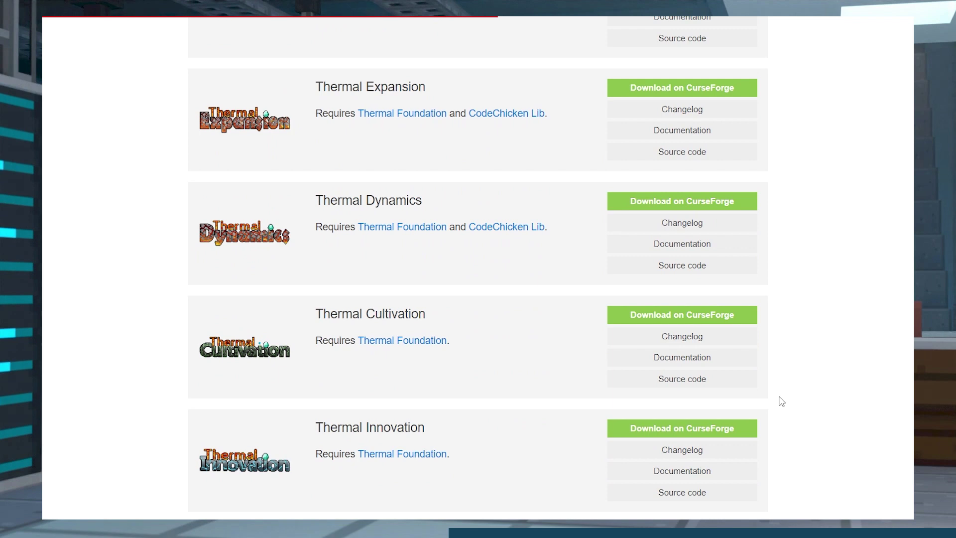
{"action": "scroll", "coordinate": [781, 402], "scroll_direction": "down", "scroll_amount": 8}
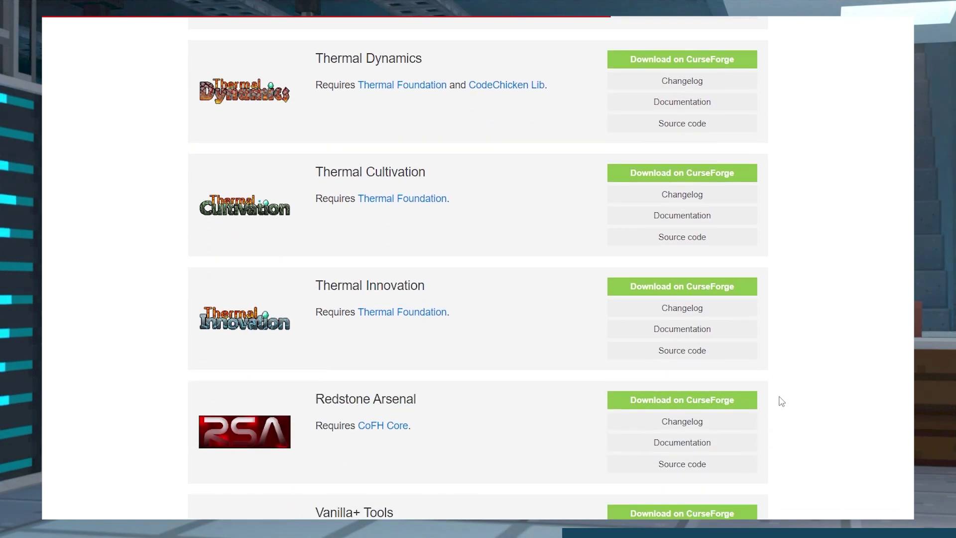
{"action": "scroll", "coordinate": [780, 402], "scroll_direction": "down", "scroll_amount": 6}
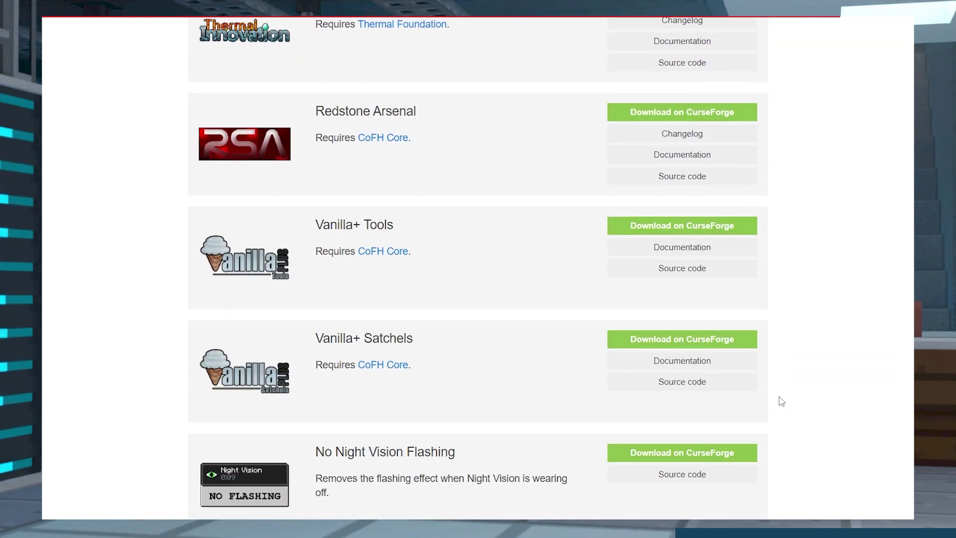
{"action": "scroll", "coordinate": [781, 401], "scroll_direction": "down", "scroll_amount": 2}
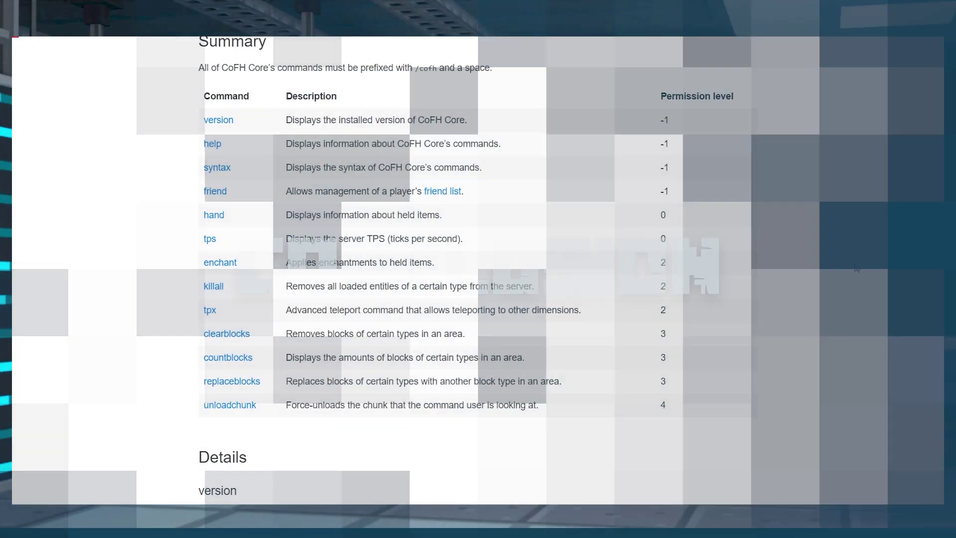
Step: Scroll the CoFH Core commands page from the Summary table through the version, help, syntax, friend and hand entries
{"action": "scroll", "coordinate": [857, 268], "scroll_direction": "down", "scroll_amount": 2}
{"action": "scroll", "coordinate": [856, 268], "scroll_direction": "down", "scroll_amount": 8}
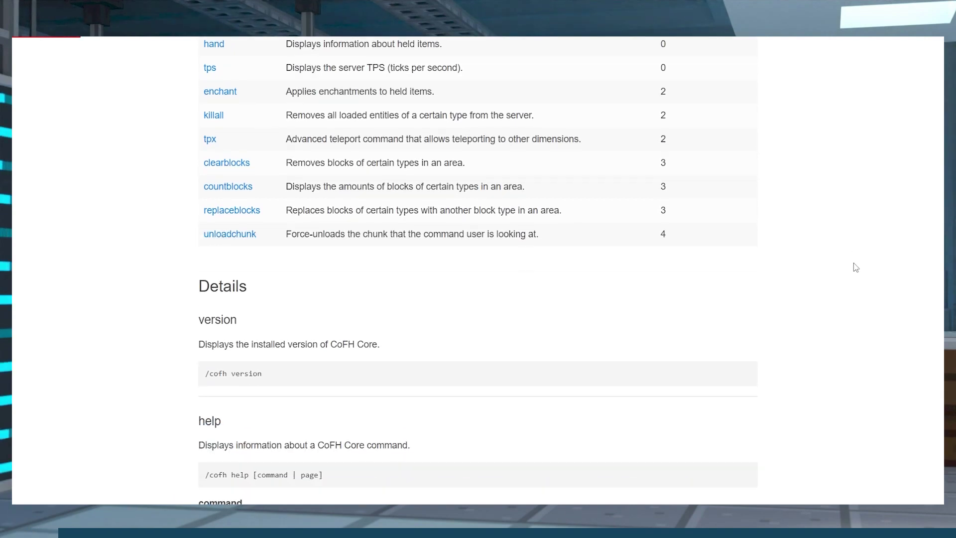
{"action": "scroll", "coordinate": [856, 268], "scroll_direction": "down", "scroll_amount": 6}
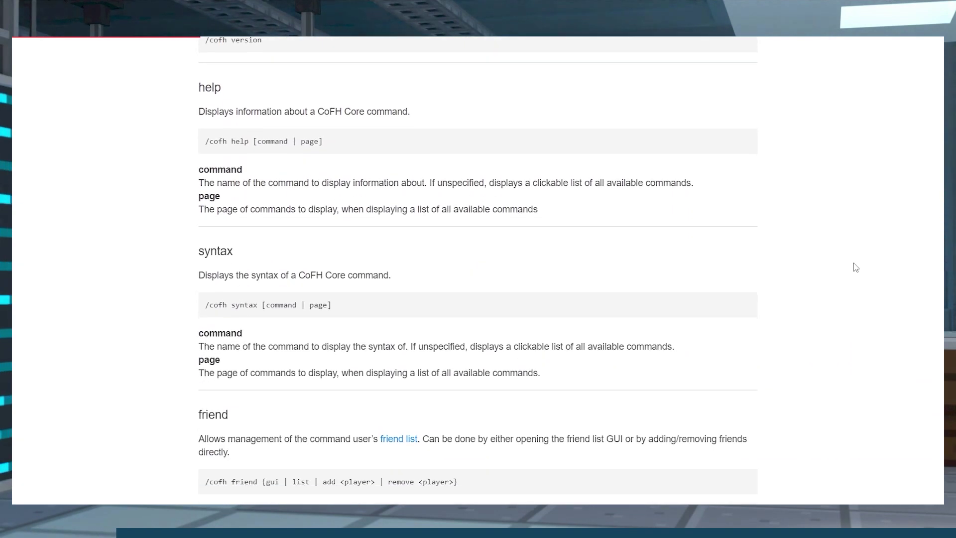
{"action": "scroll", "coordinate": [856, 267], "scroll_direction": "down", "scroll_amount": 6}
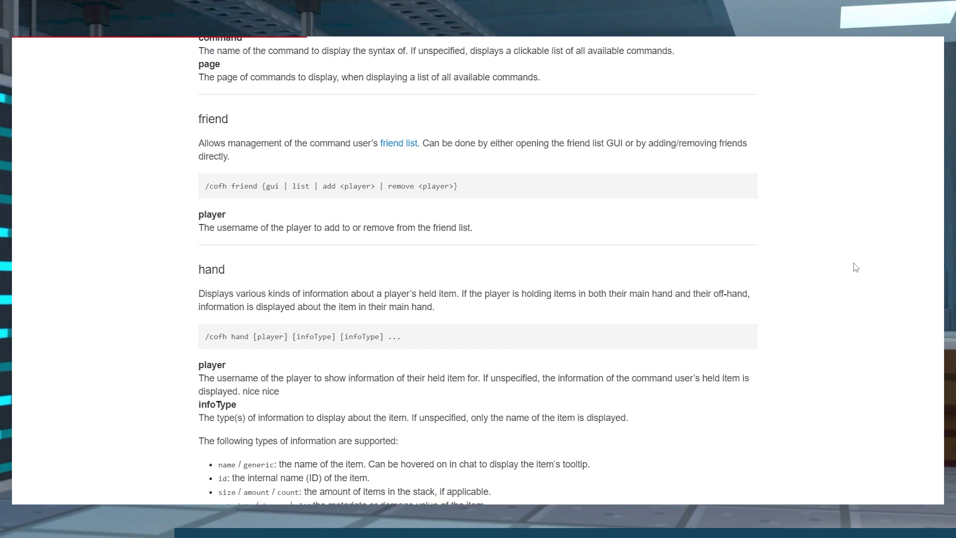
{"action": "scroll", "coordinate": [856, 267], "scroll_direction": "down", "scroll_amount": 4}
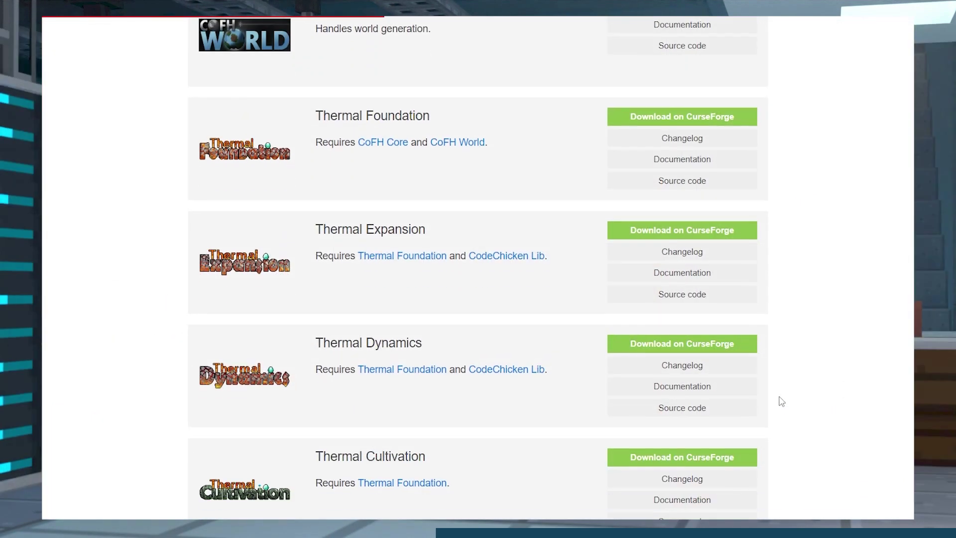
Step: Look over the CoFH Core Recent Files list, then set the player on fire with the ignite command
{"action": "scroll", "coordinate": [781, 402], "scroll_direction": "down", "scroll_amount": 2}
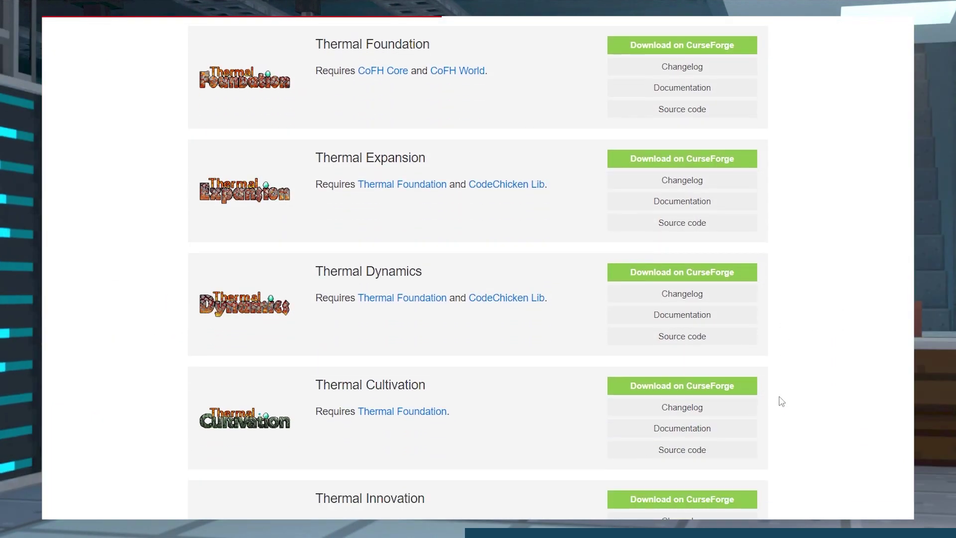
{"action": "scroll", "coordinate": [781, 402], "scroll_direction": "down", "scroll_amount": 2}
{"action": "scroll", "coordinate": [782, 401], "scroll_direction": "down", "scroll_amount": 2}
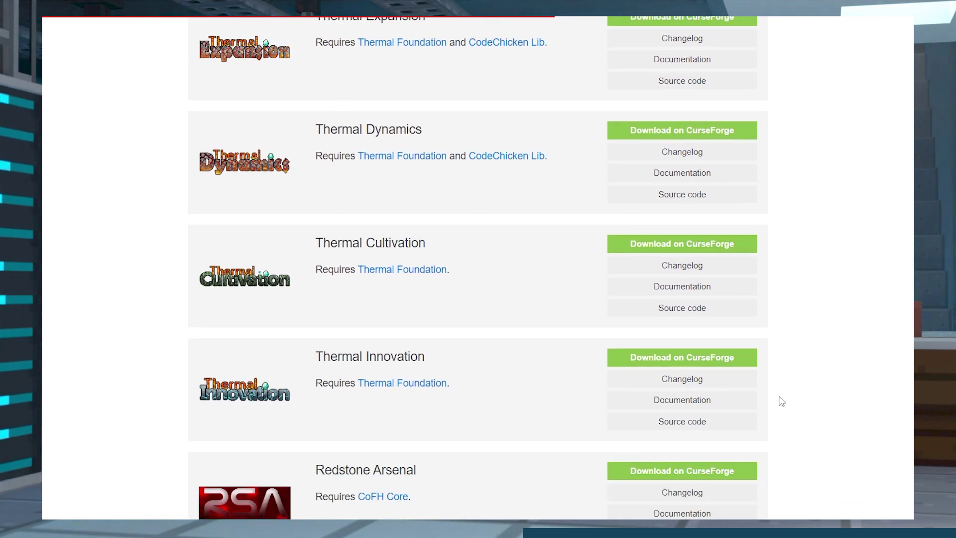
{"action": "scroll", "coordinate": [781, 401], "scroll_direction": "down", "scroll_amount": 6}
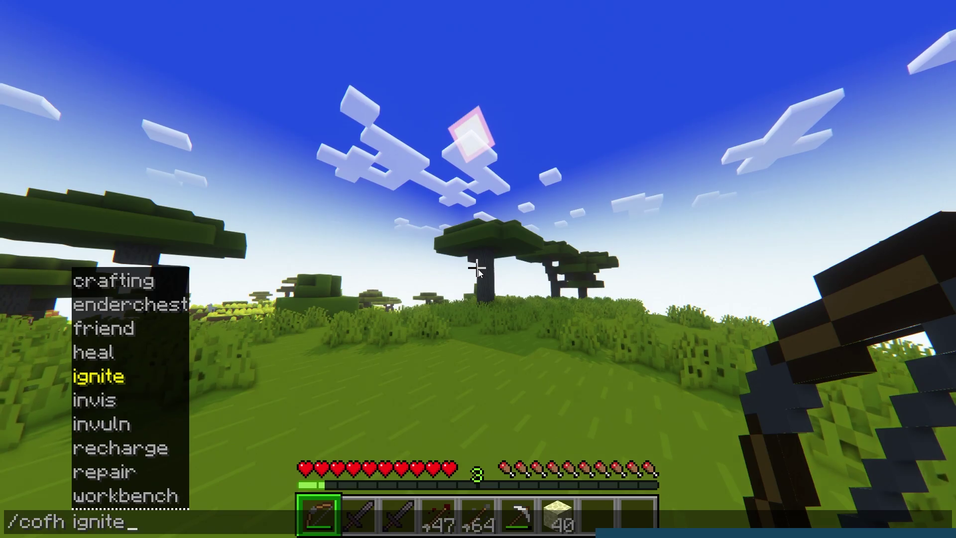
{"action": "key", "text": "Return"}
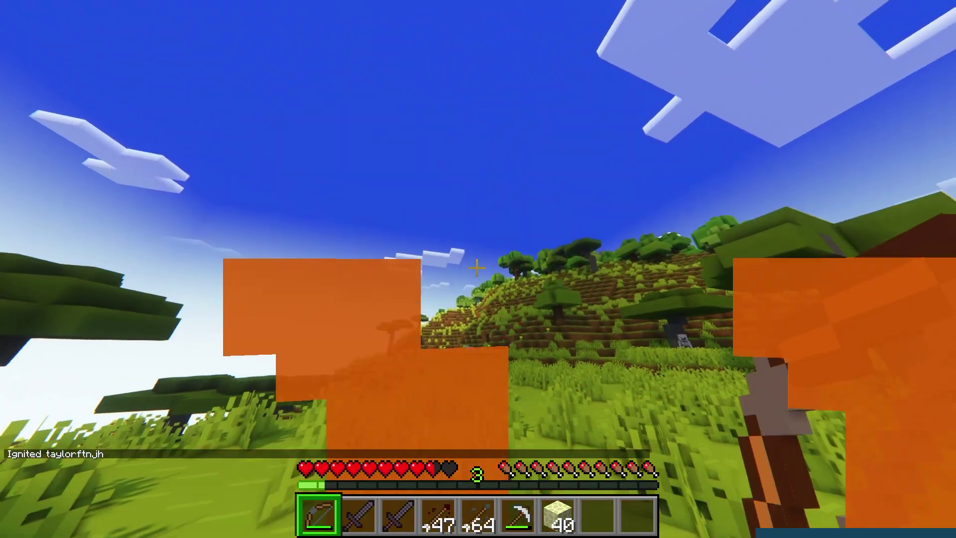
Step: Run /cofh heal in chat to extinguish the flames and restore health
{"action": "type", "text": "/cofh heal"}
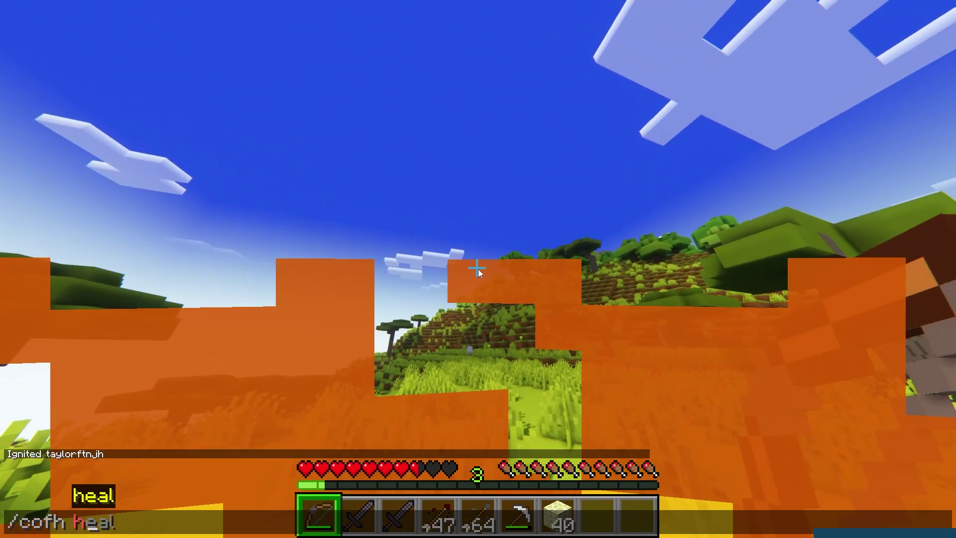
{"action": "key", "text": "Return"}
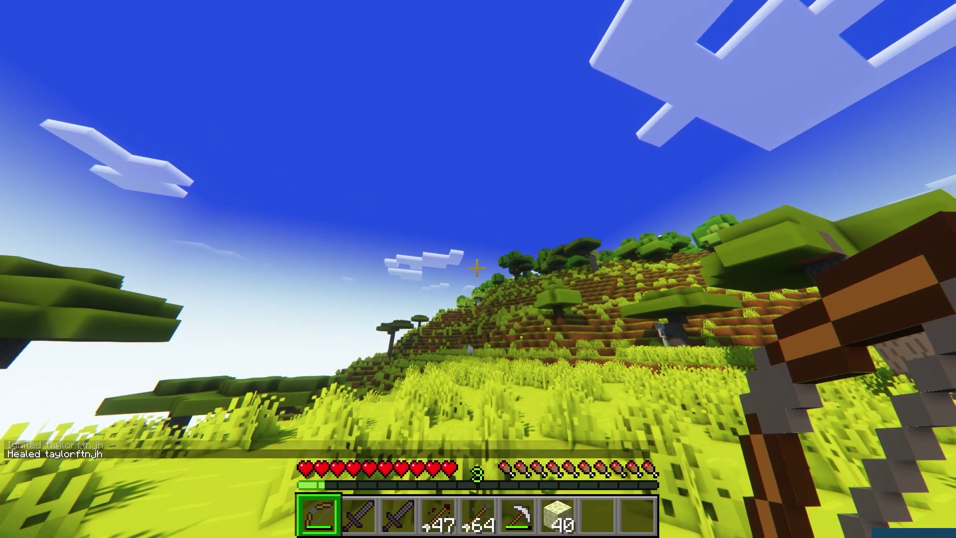